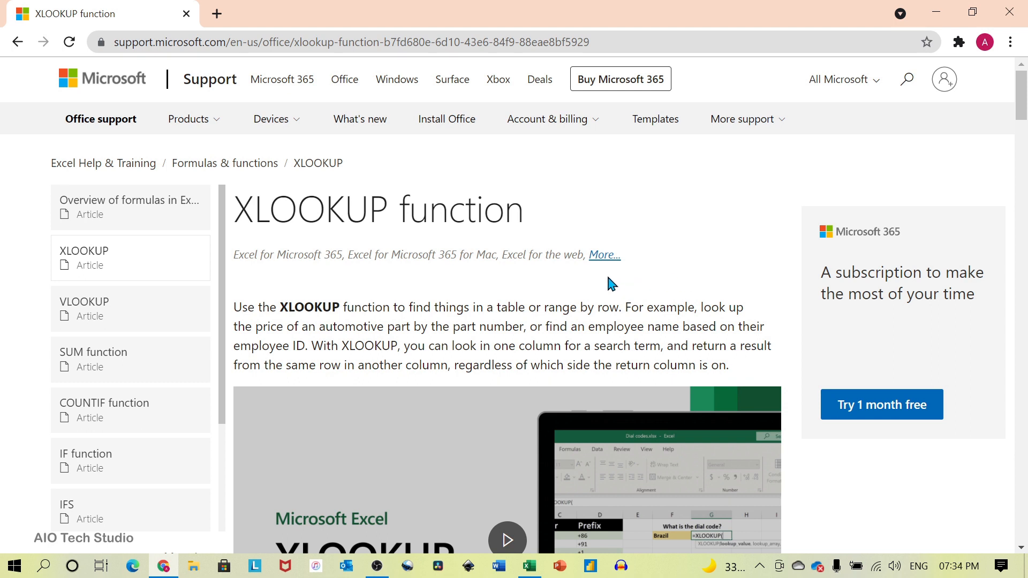
Step: Expand the list of supported Excel versions in the XLOOKUP article and examine the function's syntax and arguments
{"action": "left_click", "coordinate": [604, 254]}
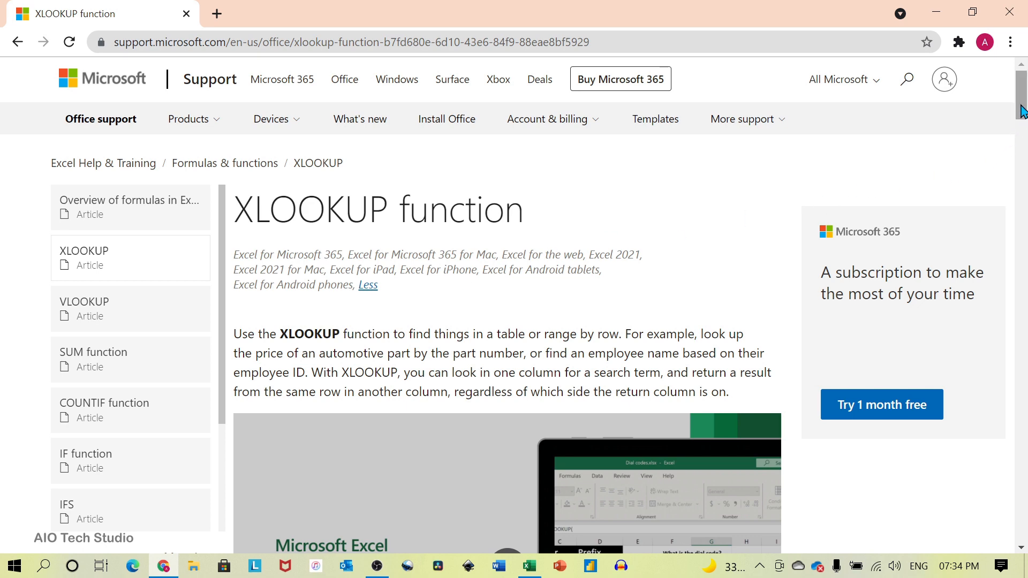
{"action": "left_click_drag", "start_coordinate": [1022, 112], "coordinate": [1023, 182]}
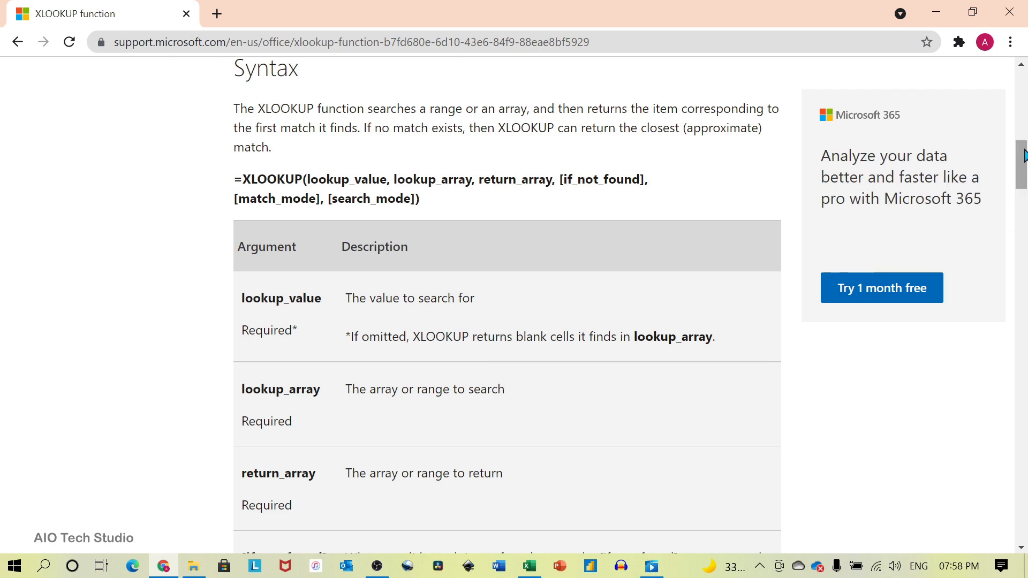
{"action": "left_click_drag", "start_coordinate": [1023, 155], "coordinate": [1023, 203]}
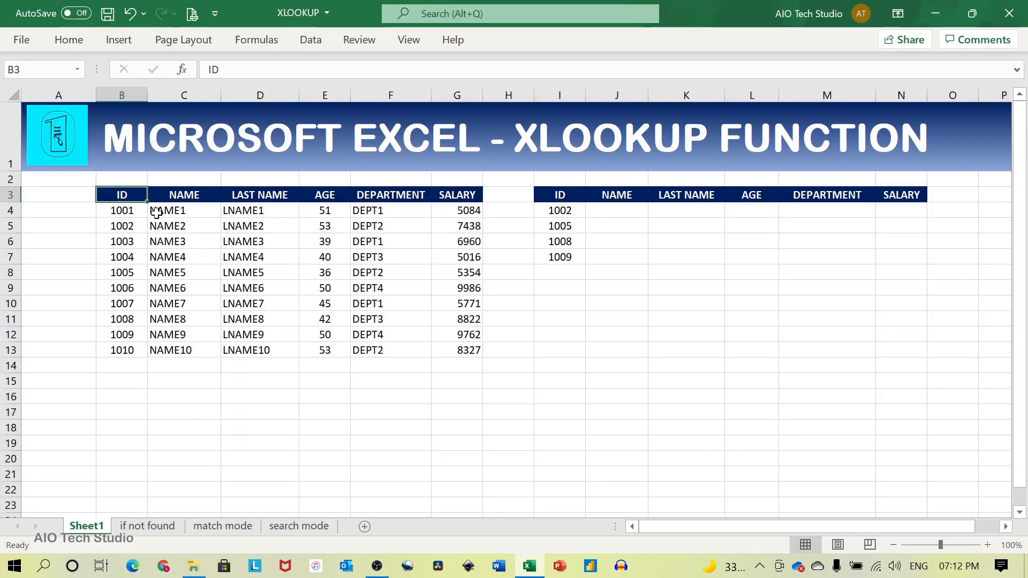
Step: In Excel's XLOOKUP workbook, enter =XLOOKUP(I4,B4:B13,C4:C13) in J4 to return the name for the ID in I4
{"action": "left_click_drag", "start_coordinate": [125, 195], "coordinate": [455, 347]}
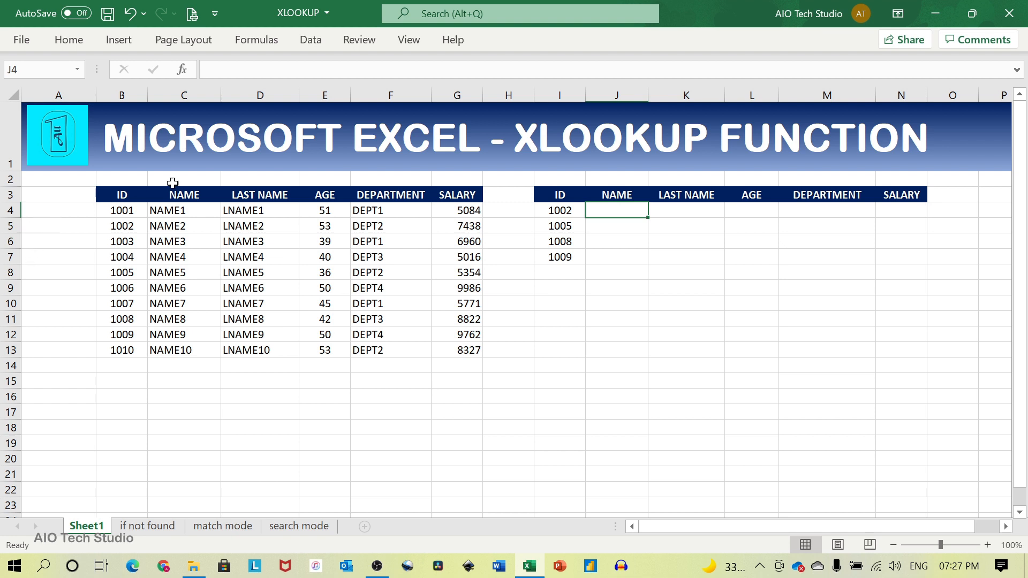
{"action": "type", "text": "="}
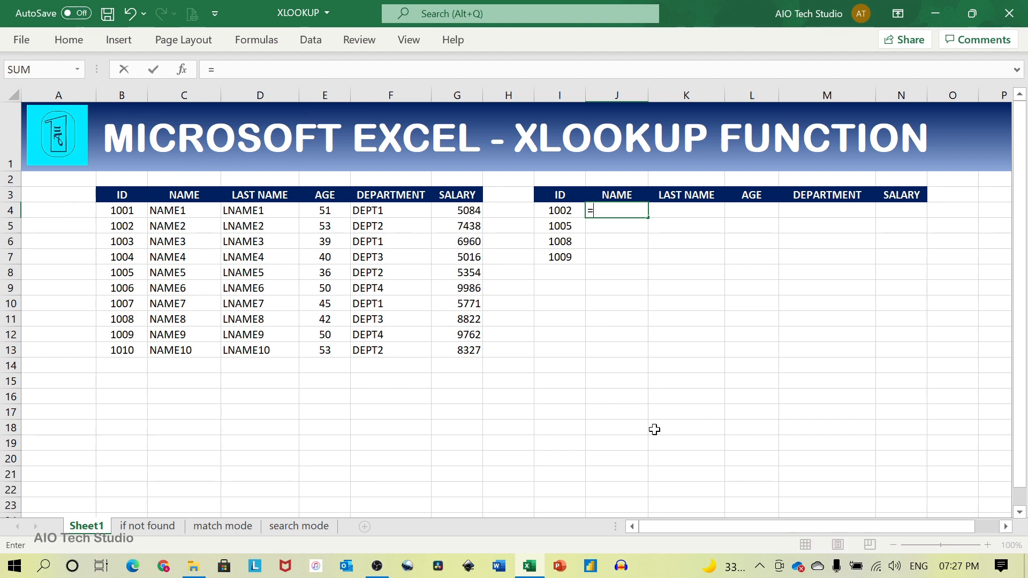
{"action": "type", "text": "xloo"}
{"action": "key", "text": "Tab"}
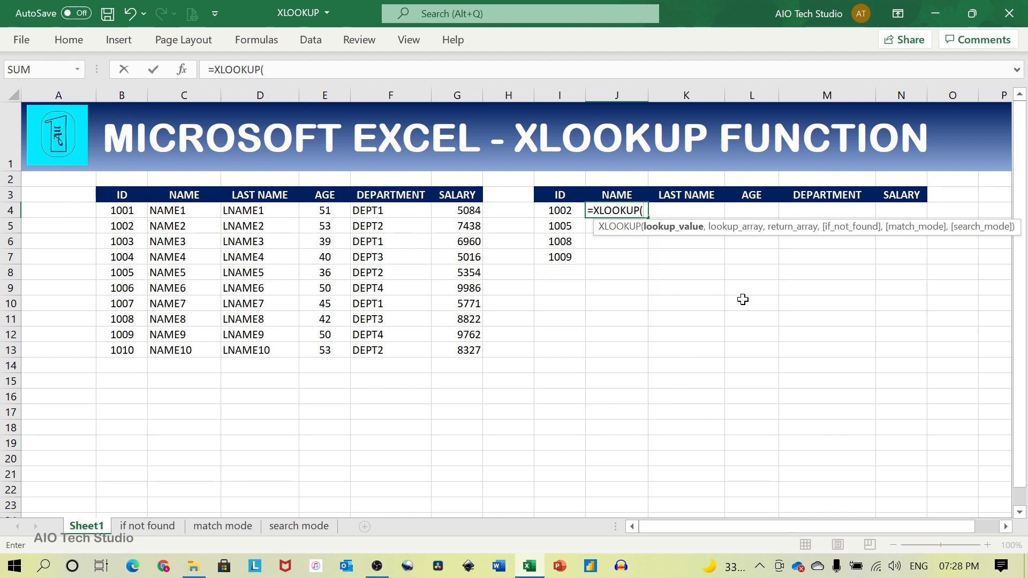
{"action": "left_click_drag", "start_coordinate": [776, 227], "coordinate": [717, 280]}
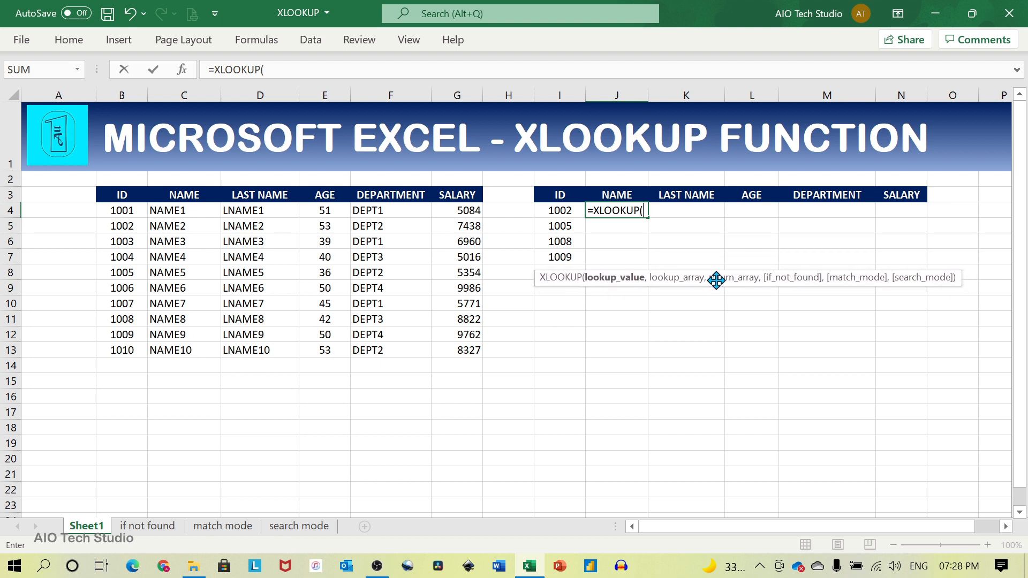
{"action": "left_click", "coordinate": [561, 209]}
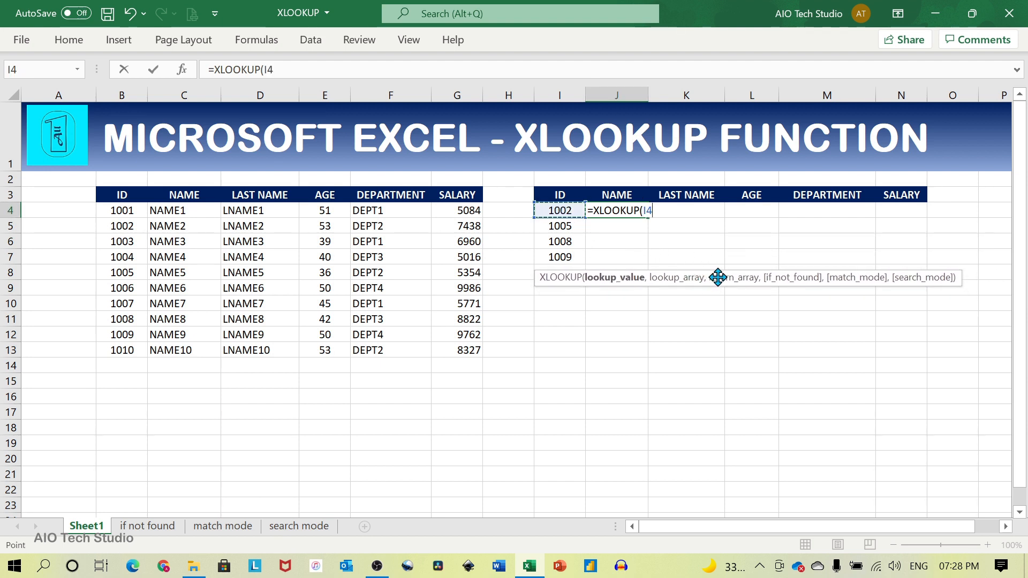
{"action": "type", "text": ","}
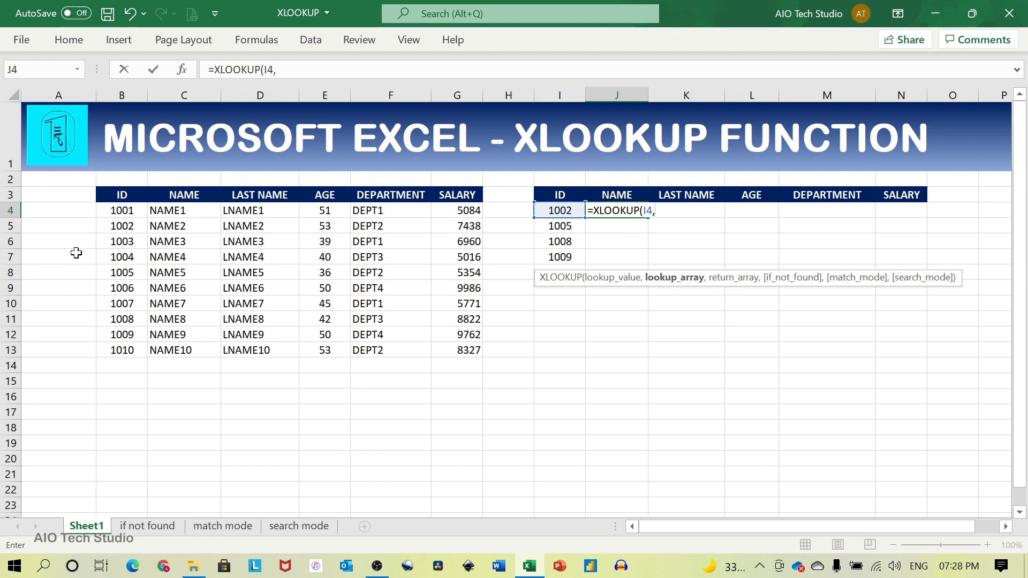
{"action": "left_click_drag", "start_coordinate": [121, 210], "coordinate": [119, 349]}
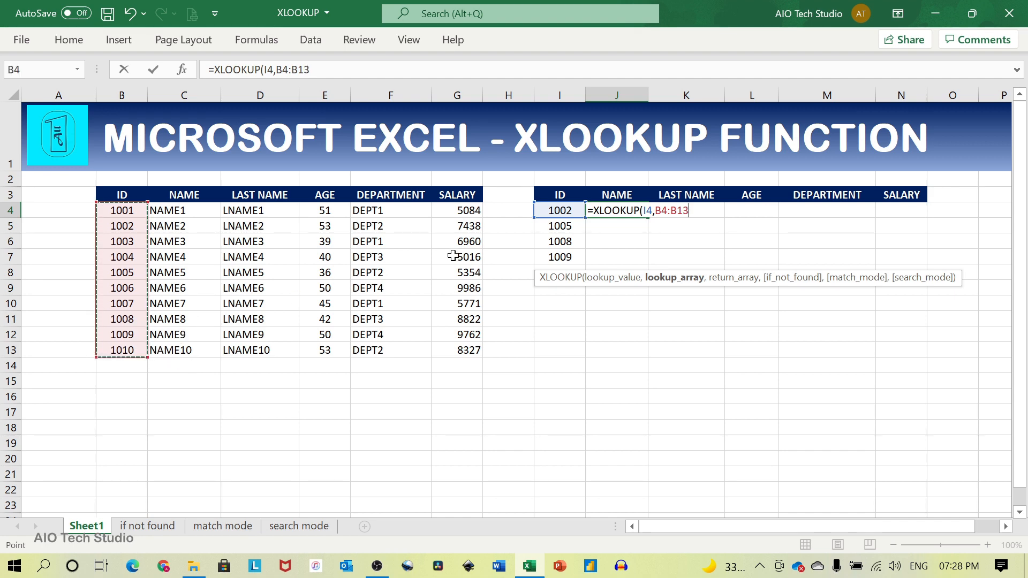
{"action": "type", "text": ","}
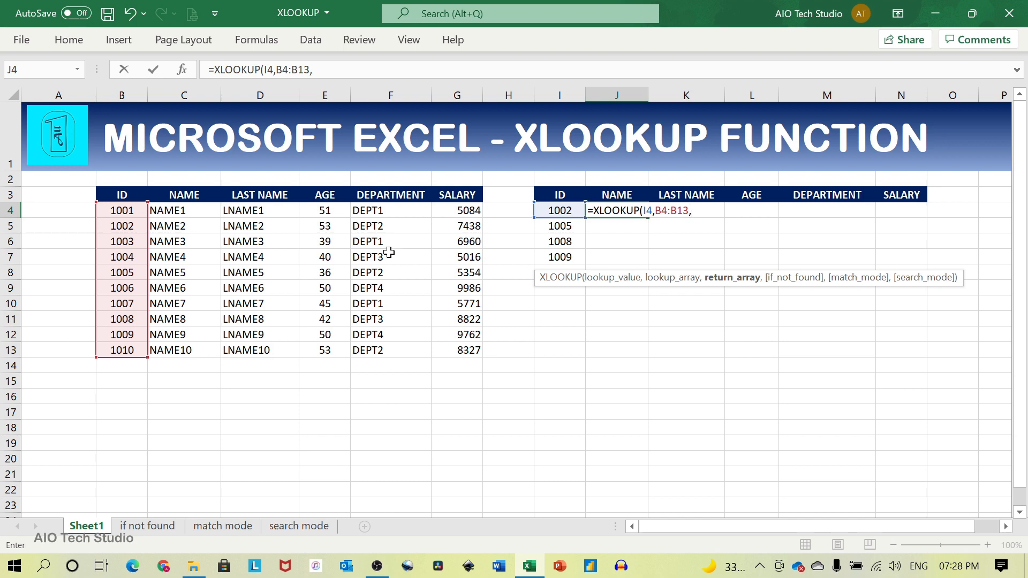
{"action": "left_click_drag", "start_coordinate": [198, 207], "coordinate": [191, 345]}
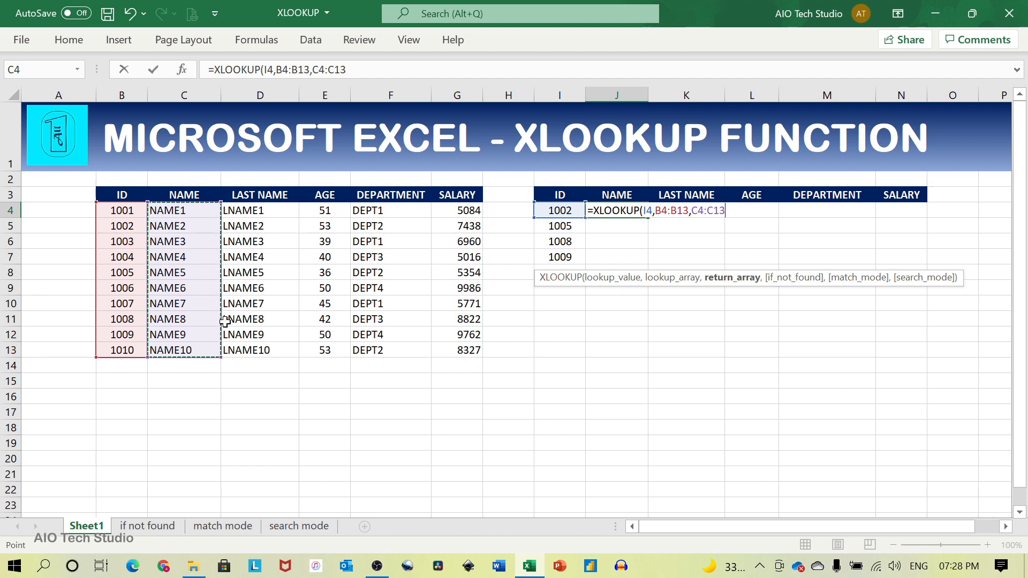
{"action": "type", "text": ")"}
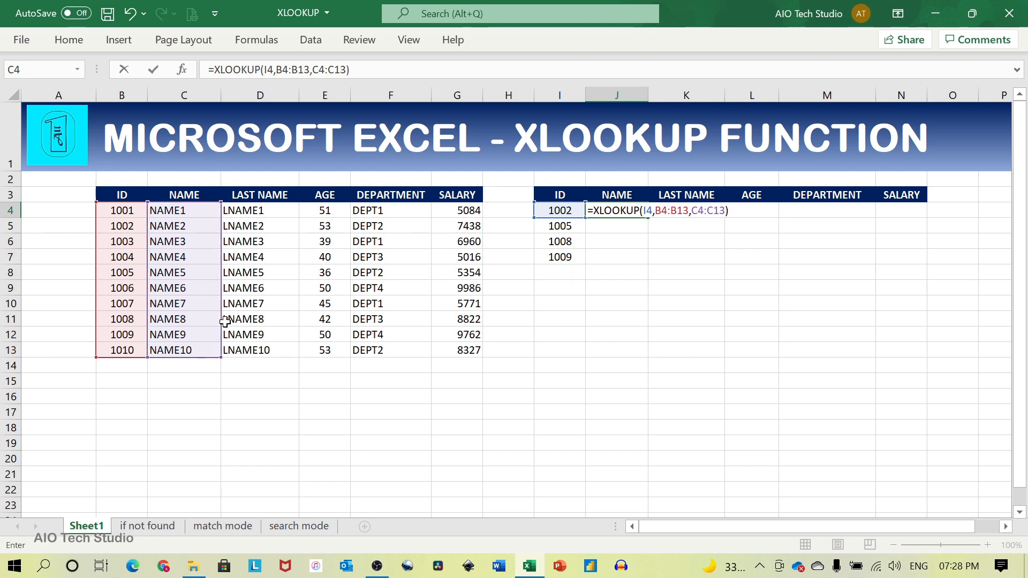
{"action": "key", "text": "Return"}
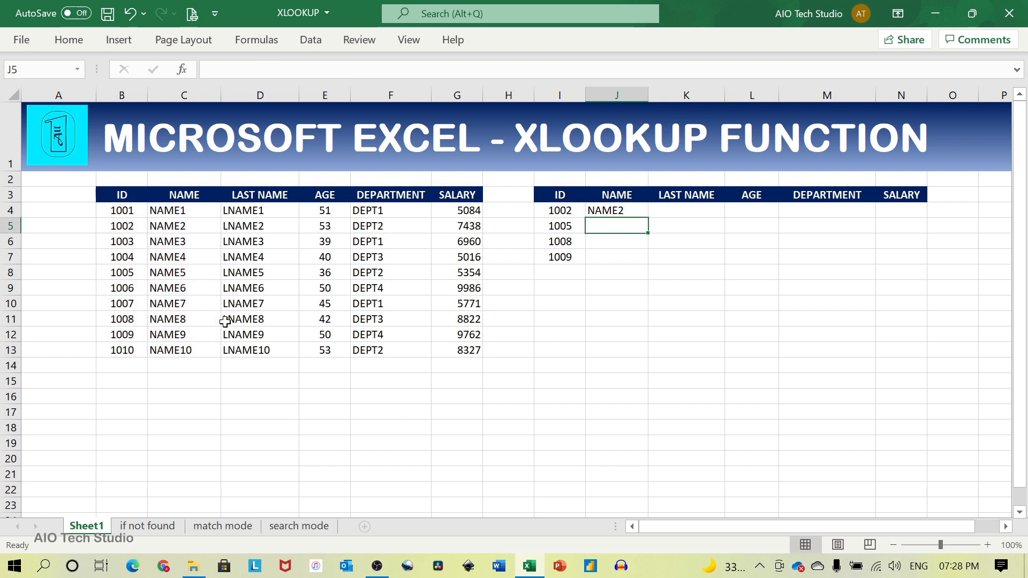
Step: Compare the returned name with the source table, set the lookup ID in I4 to 1003 and check the match again
{"action": "left_click_drag", "start_coordinate": [565, 213], "coordinate": [597, 214]}
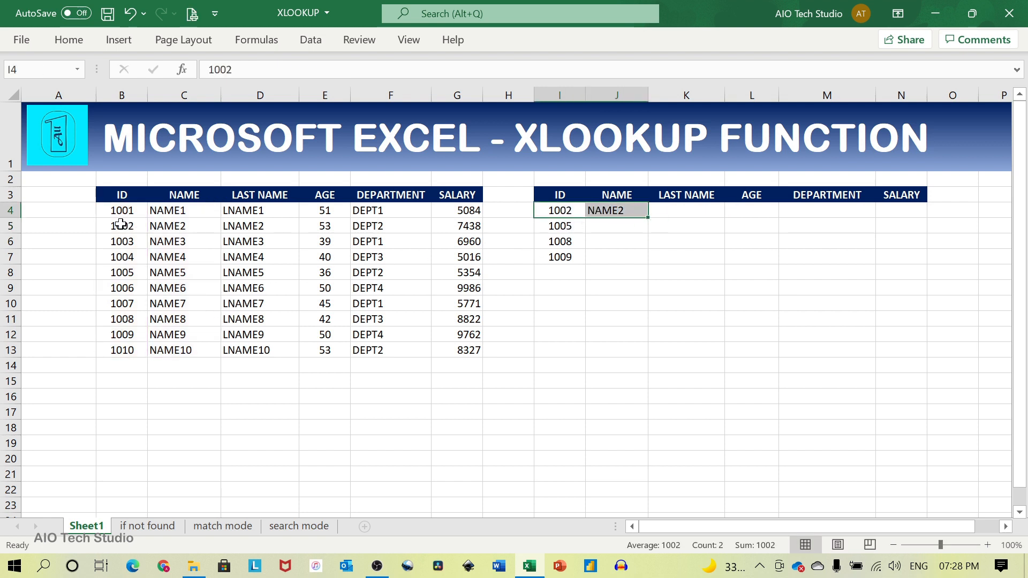
{"action": "left_click_drag", "start_coordinate": [120, 224], "coordinate": [164, 223]}
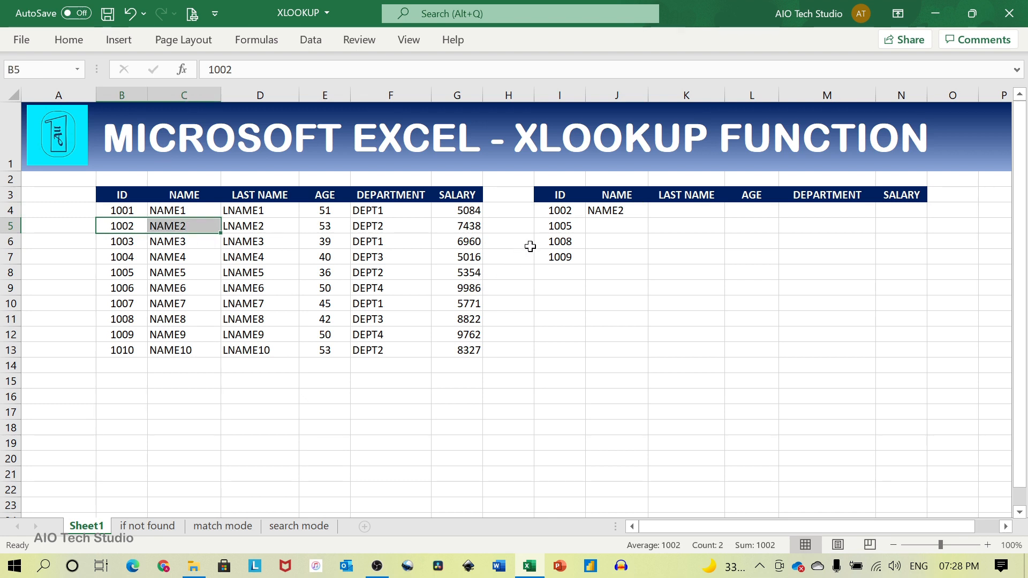
{"action": "left_click", "coordinate": [558, 213]}
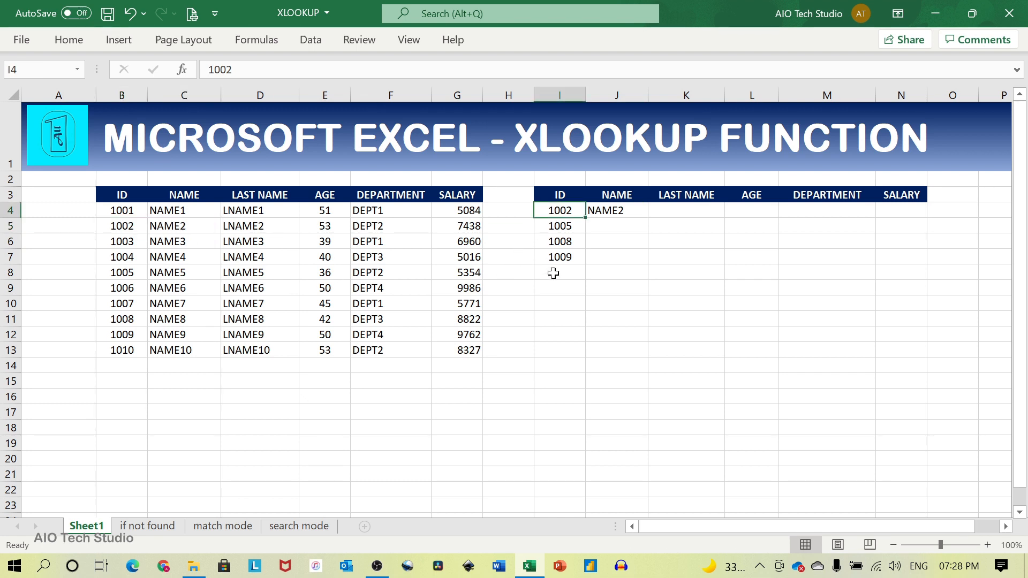
{"action": "type", "text": "1003"}
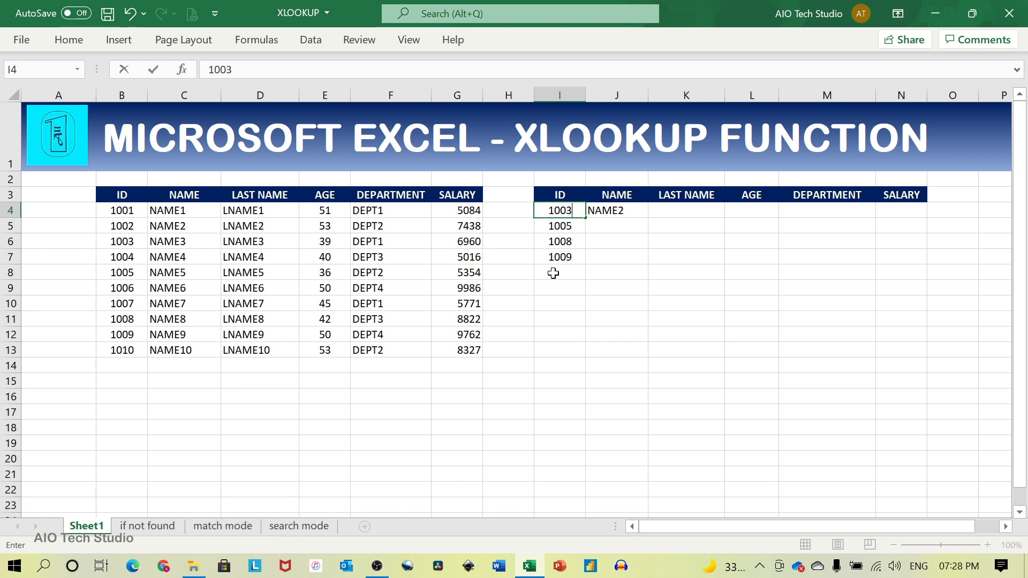
{"action": "key", "text": "Return"}
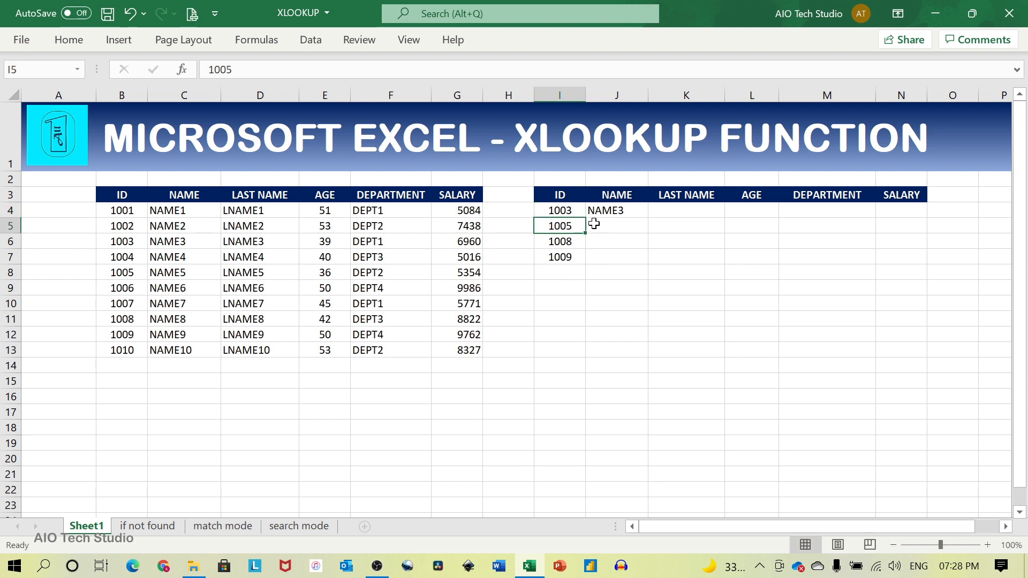
{"action": "left_click_drag", "start_coordinate": [565, 208], "coordinate": [602, 209]}
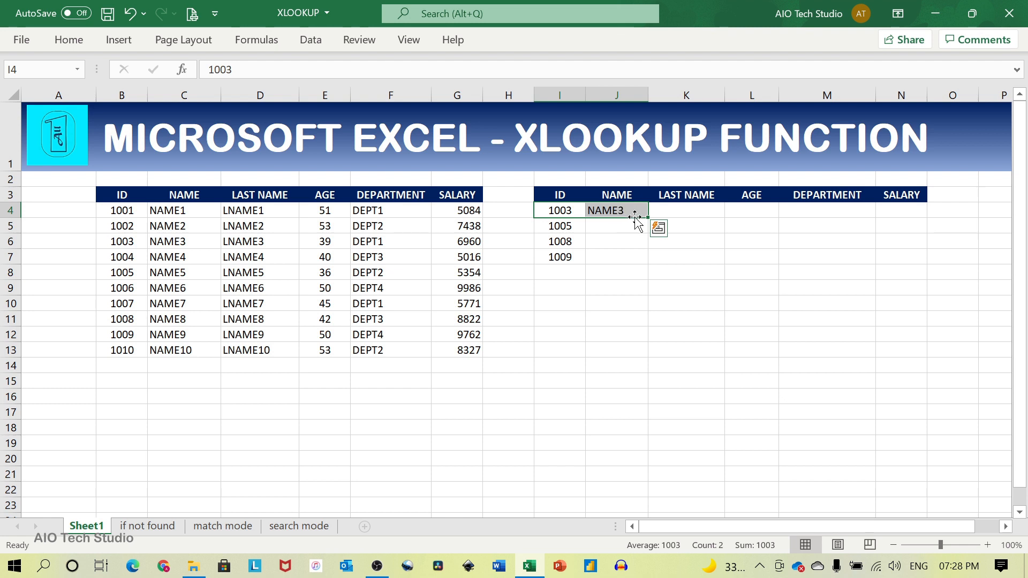
{"action": "left_click", "coordinate": [117, 242]}
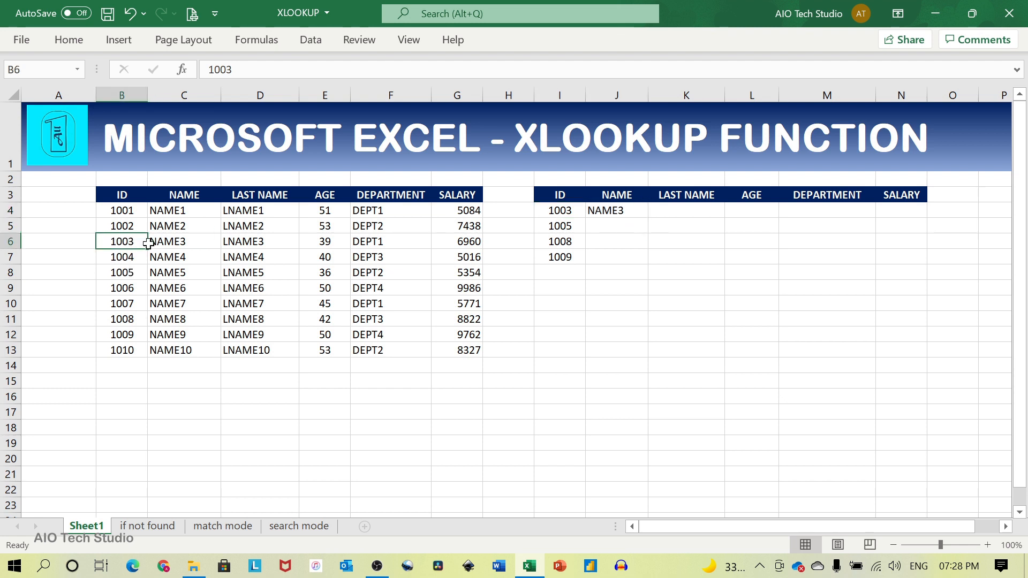
{"action": "left_click_drag", "start_coordinate": [149, 244], "coordinate": [172, 244]}
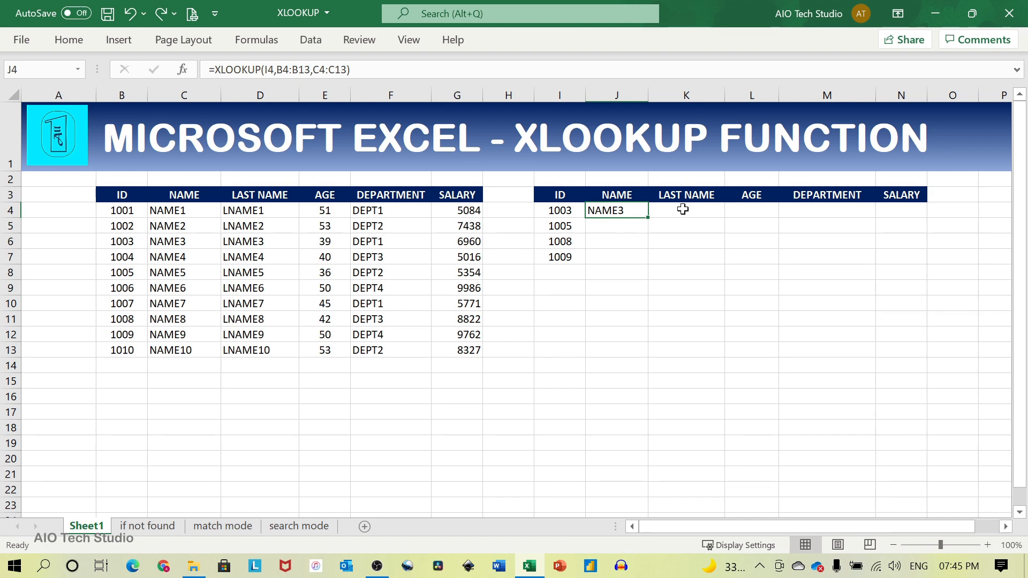
Step: Move the XLOOKUP formula text from J4 to K4 under LAST NAME, keeping its cell references unchanged
{"action": "left_click_drag", "start_coordinate": [389, 70], "coordinate": [181, 71]}
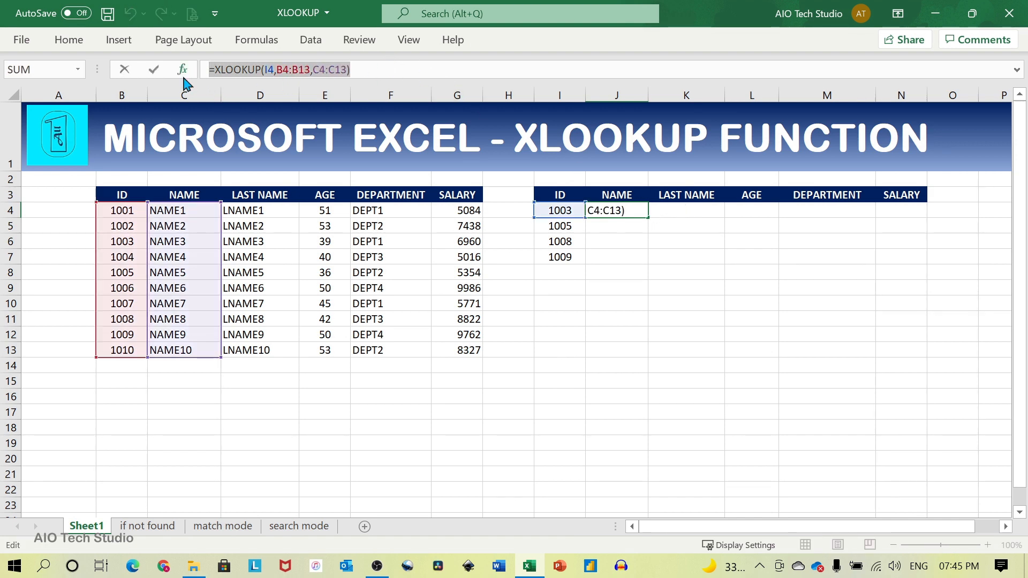
{"action": "key", "text": "Delete"}
{"action": "key", "text": "Tab"}
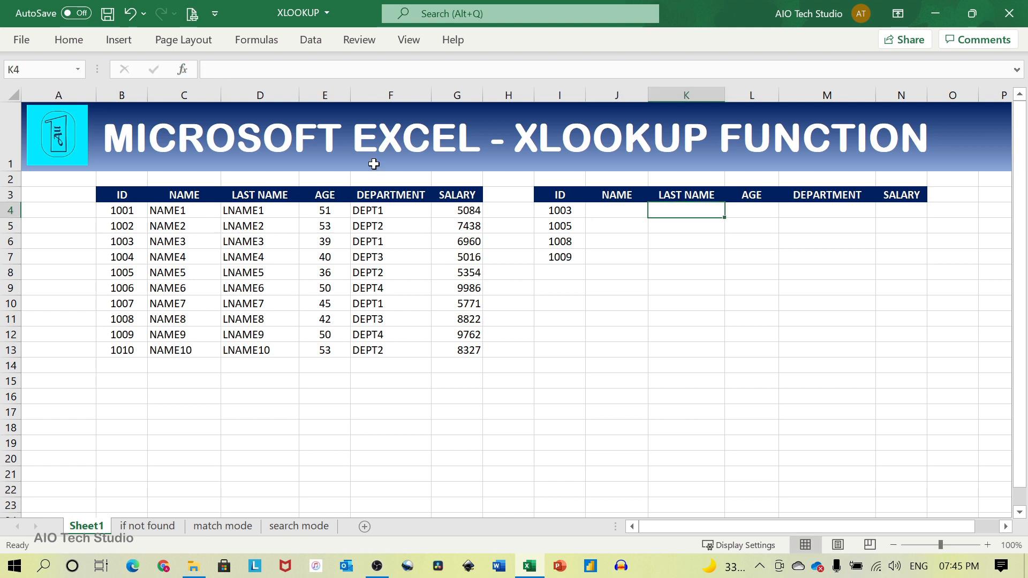
{"action": "left_click", "coordinate": [295, 71]}
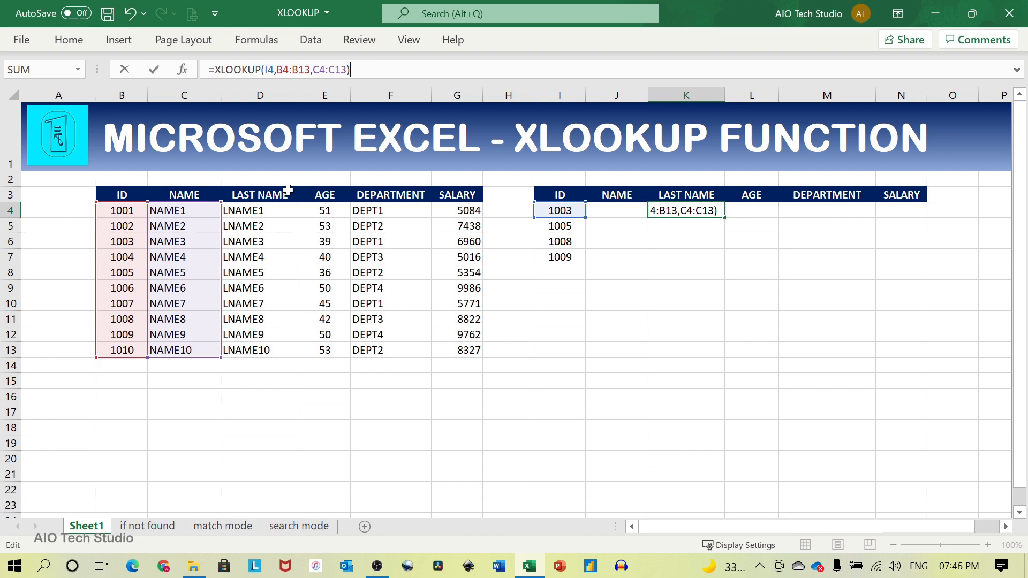
Step: Change the return array in K4's XLOOKUP formula to D4:D13 and compare the result with the source row for ID 1003
{"action": "key", "text": "BackSpace"}
{"action": "key", "text": "BackSpace"}
{"action": "key", "text": "BackSpace"}
{"action": "key", "text": "BackSpace"}
{"action": "key", "text": "BackSpace"}
{"action": "key", "text": "BackSpace"}
{"action": "key", "text": "BackSpace"}
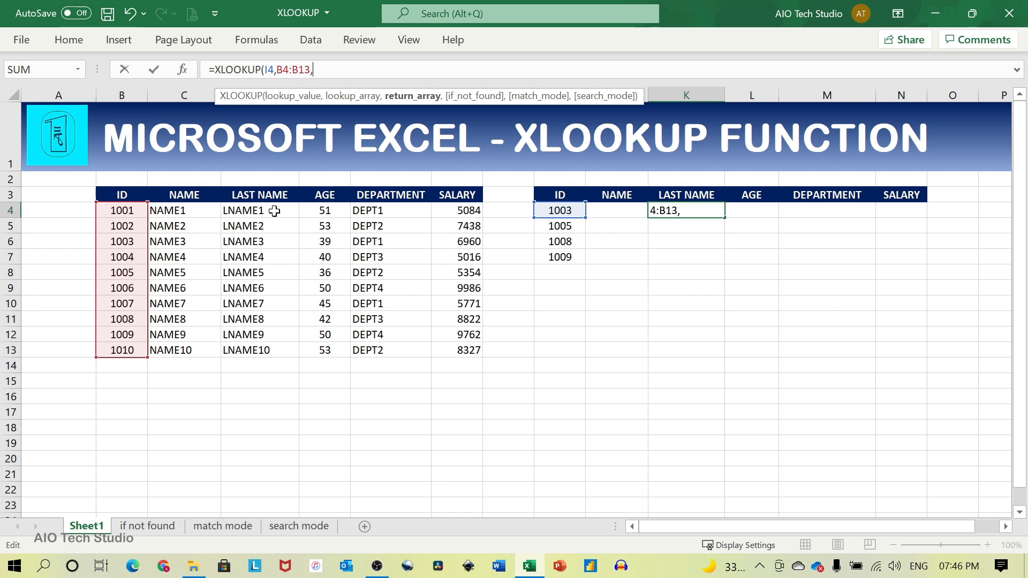
{"action": "left_click_drag", "start_coordinate": [274, 211], "coordinate": [275, 349]}
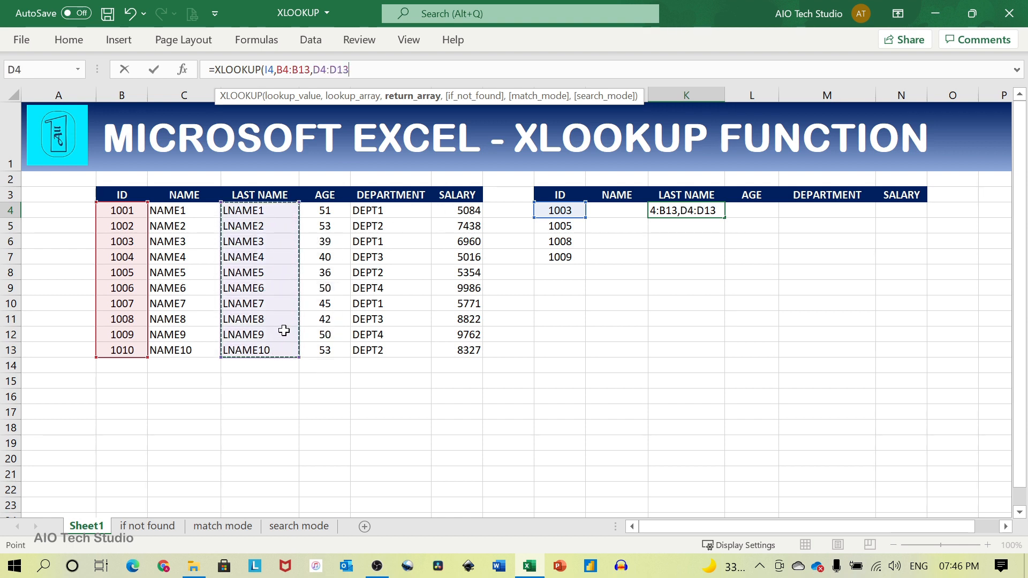
{"action": "type", "text": ")"}
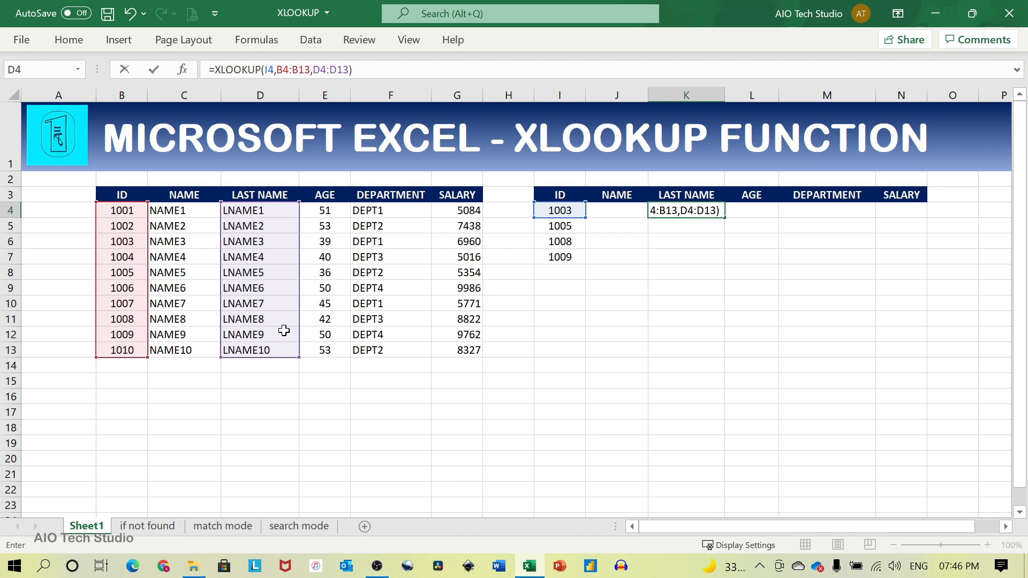
{"action": "key", "text": "Return"}
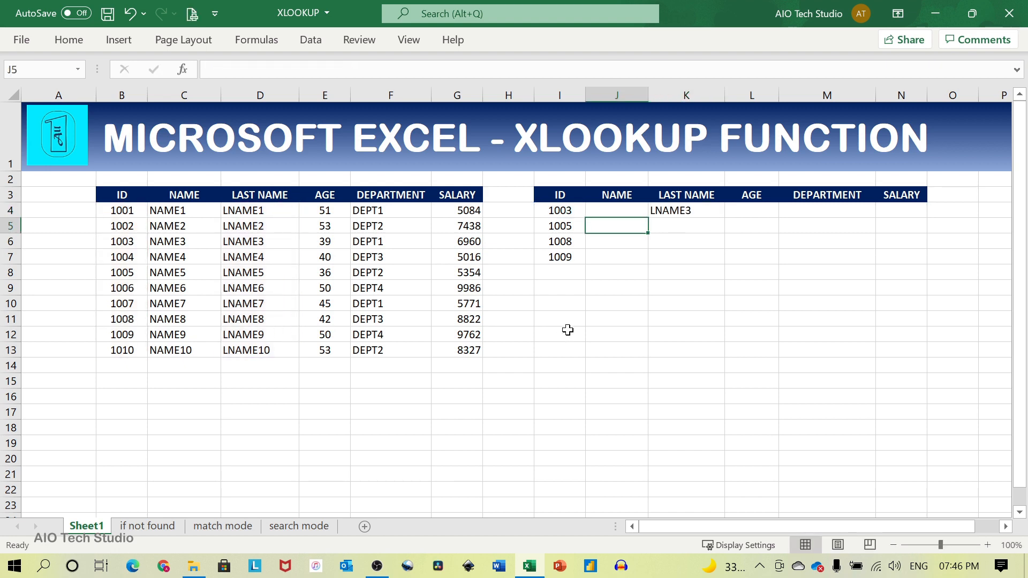
{"action": "left_click_drag", "start_coordinate": [560, 210], "coordinate": [669, 205]}
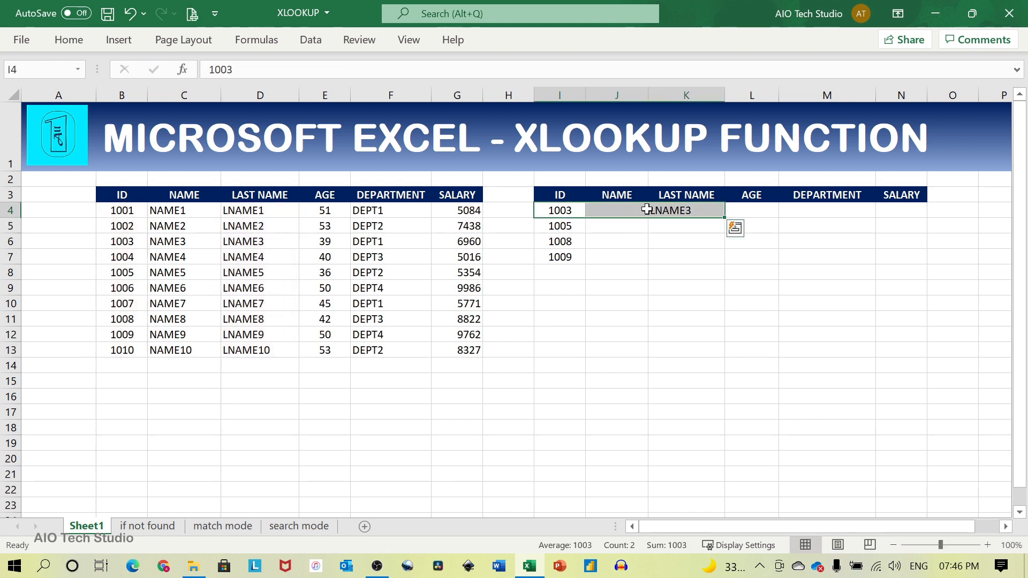
{"action": "left_click_drag", "start_coordinate": [123, 242], "coordinate": [235, 243]}
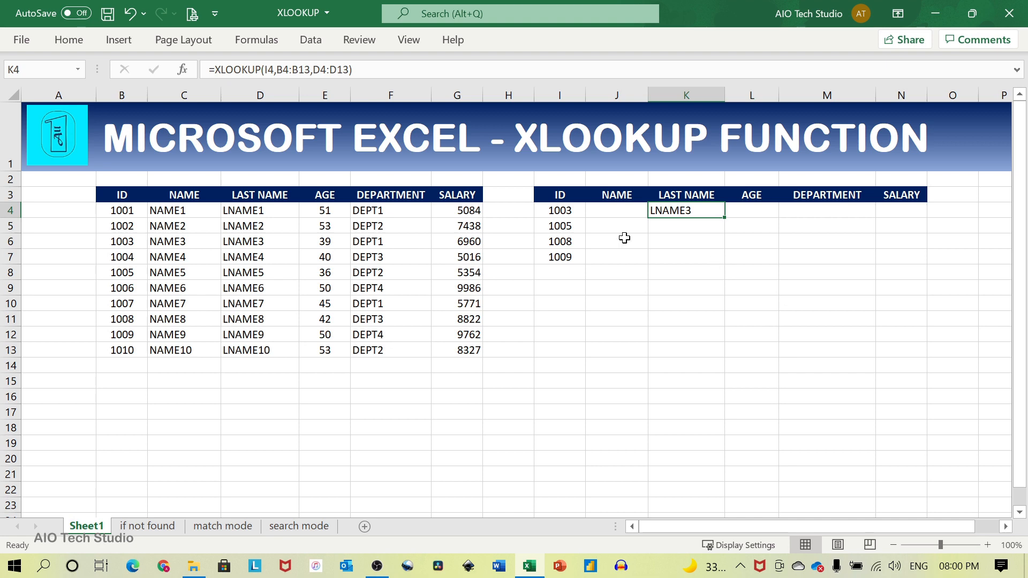
Step: Shorten the return array in K4's XLOOKUP formula to D4:D11 and reselect the cell to inspect its result
{"action": "left_click", "coordinate": [383, 73]}
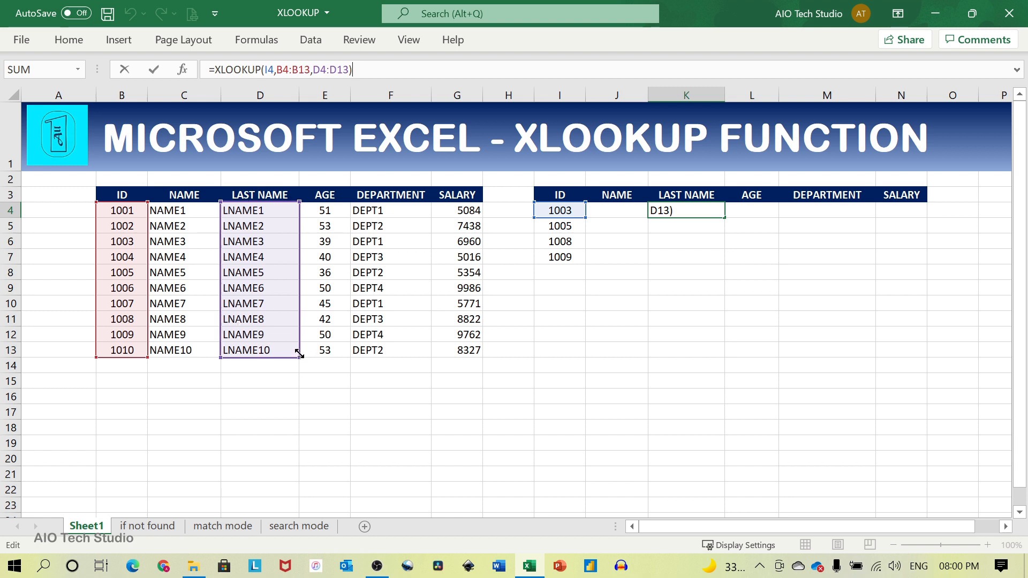
{"action": "left_click_drag", "start_coordinate": [299, 354], "coordinate": [298, 328]}
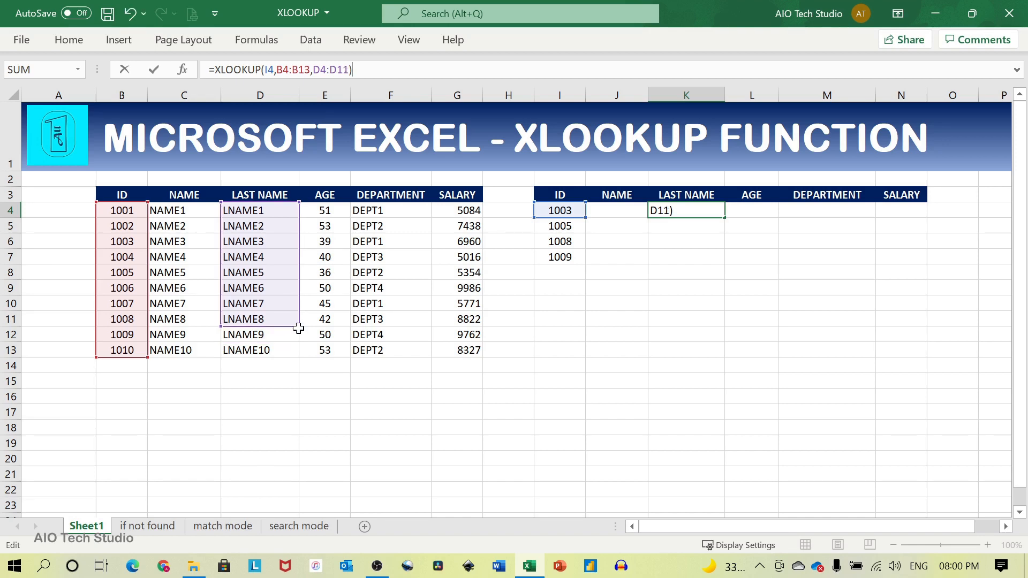
{"action": "key", "text": "Return"}
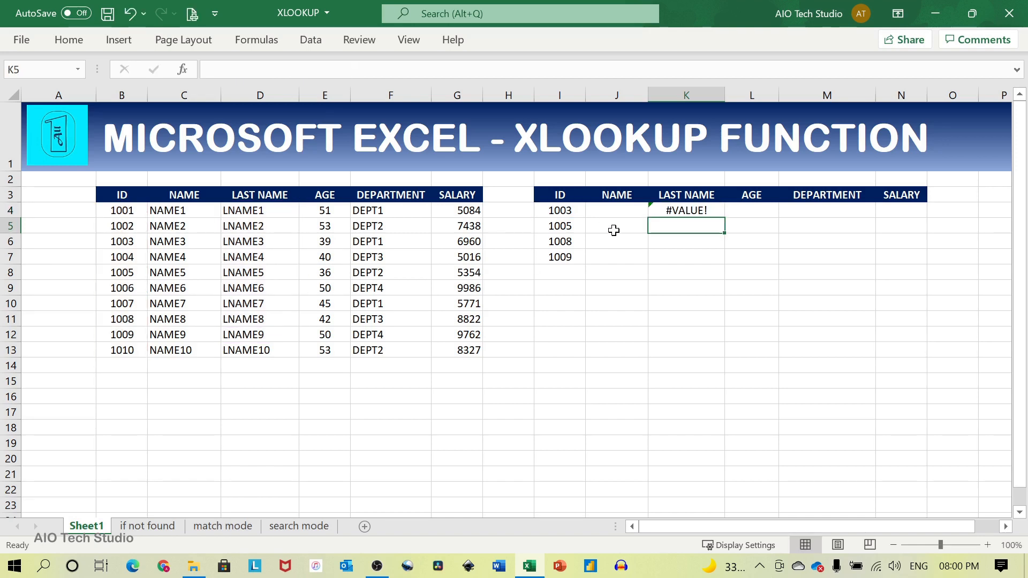
{"action": "left_click", "coordinate": [708, 210]}
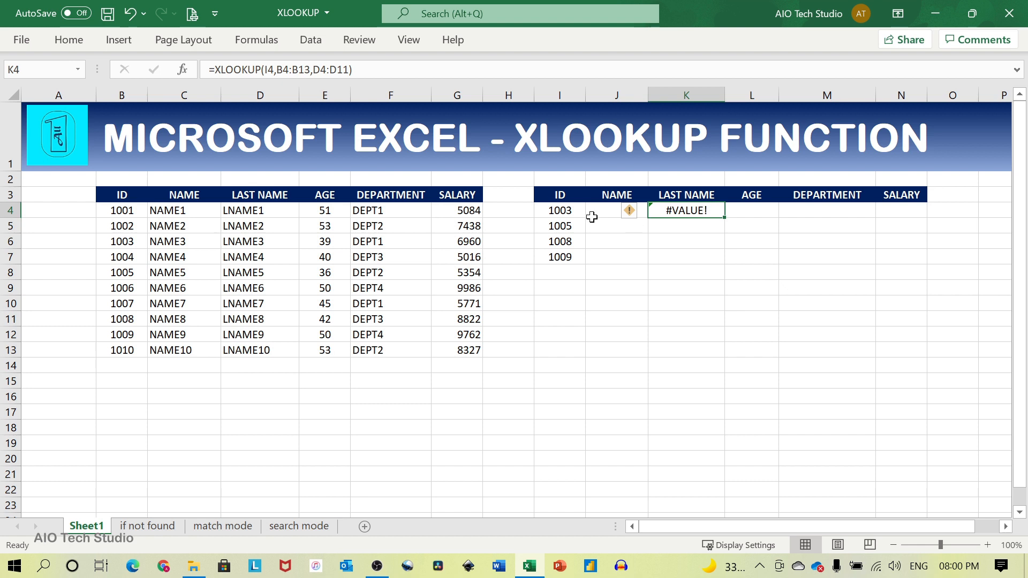
Step: Extend the return array in K4's XLOOKUP formula to D4:D13 so it matches the lookup array
{"action": "left_click", "coordinate": [354, 70]}
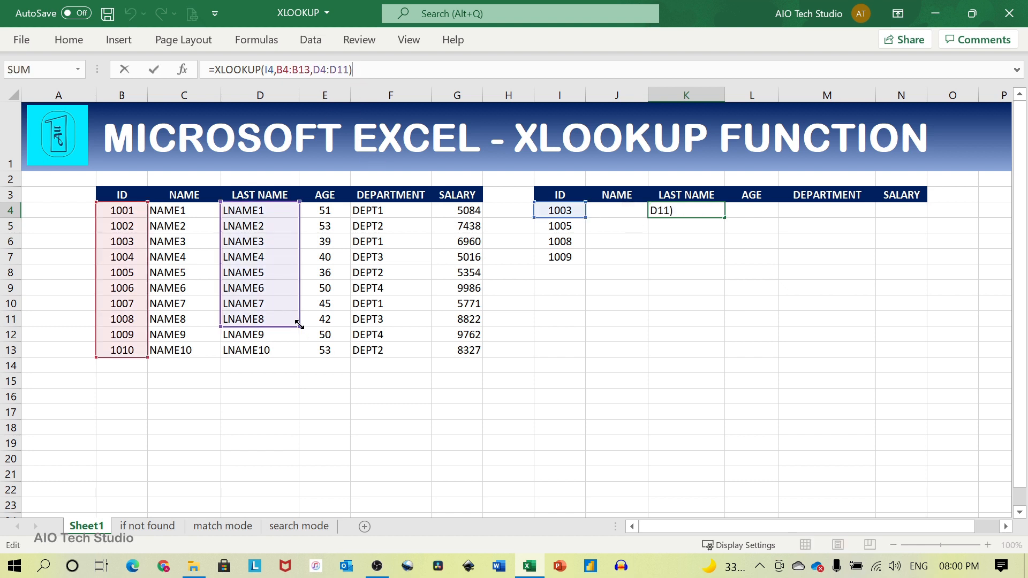
{"action": "left_click_drag", "start_coordinate": [298, 325], "coordinate": [296, 352]}
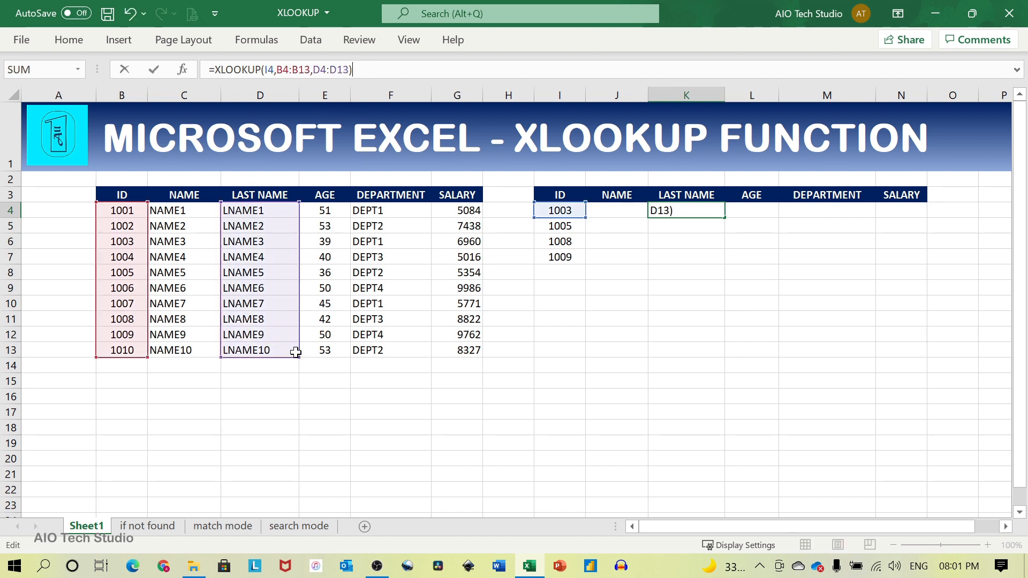
{"action": "key", "text": "Return"}
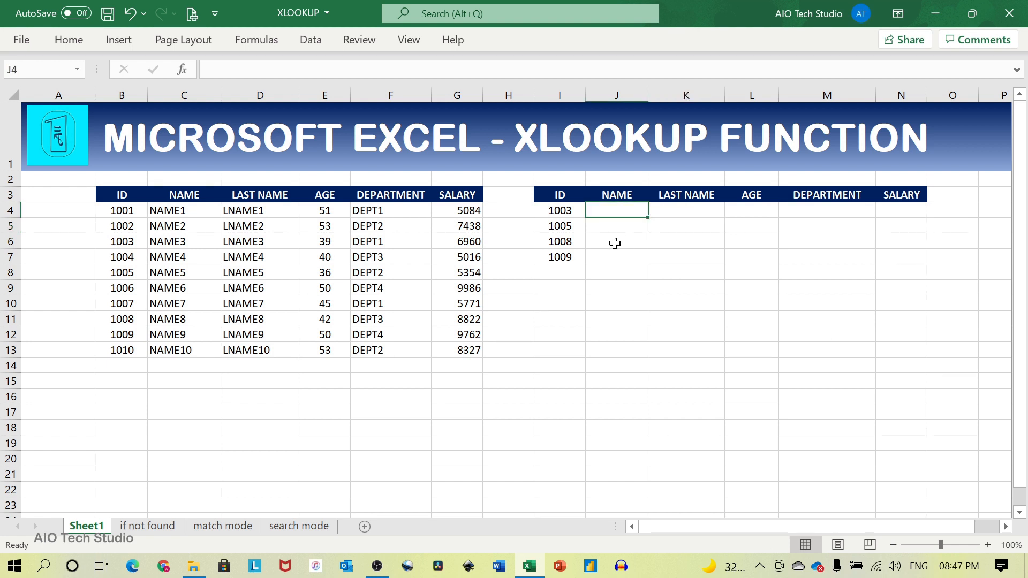
Step: Start an XLOOKUP formula in J4 under NAME that takes all four IDs, I4:I7, as its lookup value
{"action": "left_click_drag", "start_coordinate": [562, 210], "coordinate": [562, 254]}
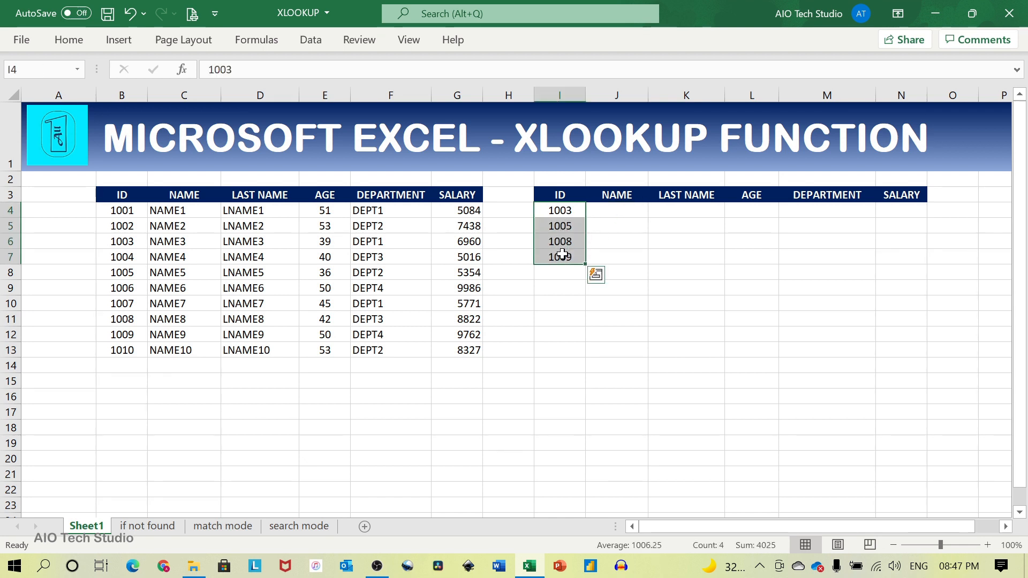
{"action": "left_click", "coordinate": [603, 212]}
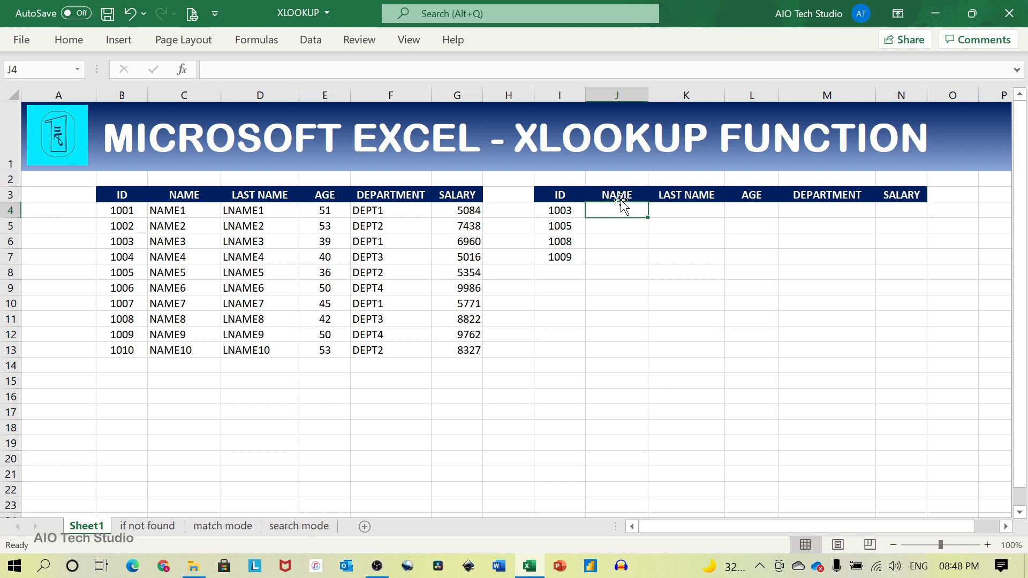
{"action": "type", "text": "=x"}
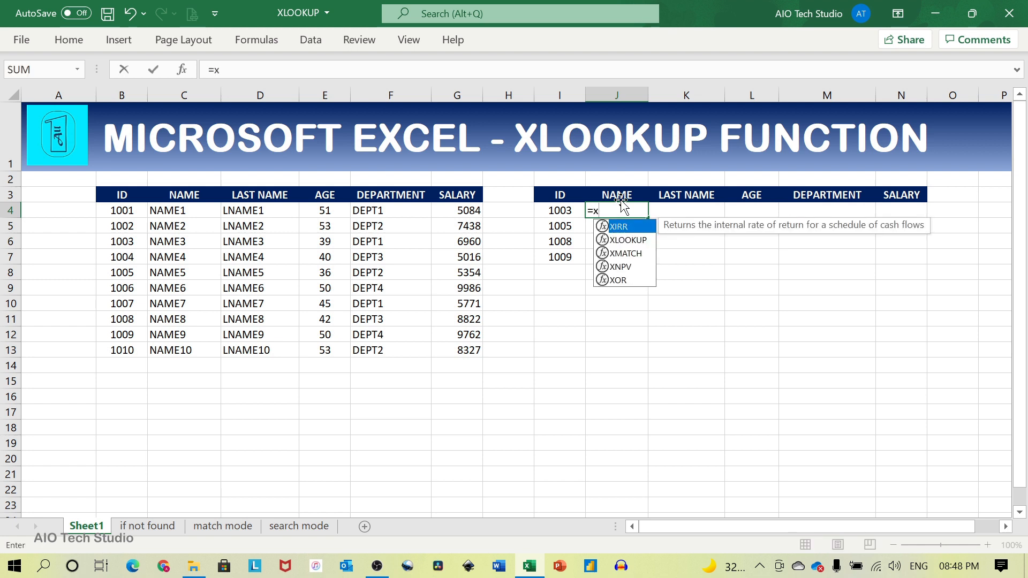
{"action": "type", "text": "l"}
{"action": "key", "text": "Tab"}
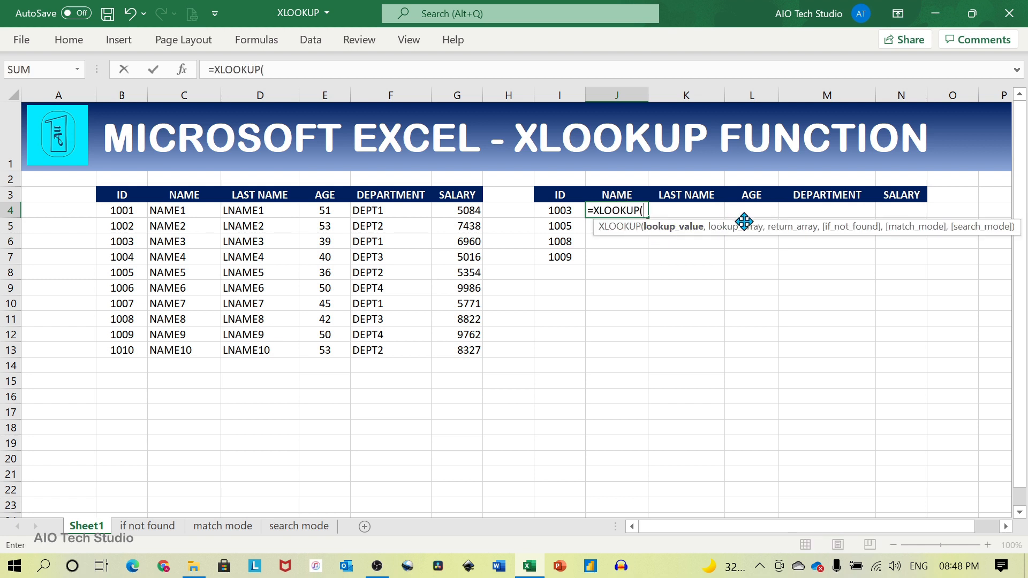
{"action": "left_click_drag", "start_coordinate": [744, 221], "coordinate": [686, 288]}
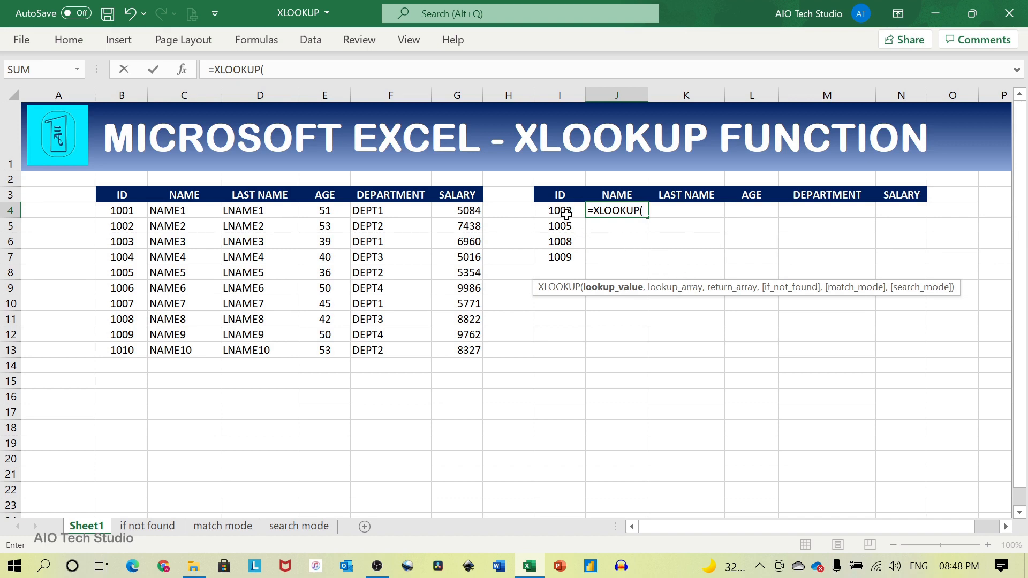
{"action": "left_click_drag", "start_coordinate": [566, 215], "coordinate": [566, 255]}
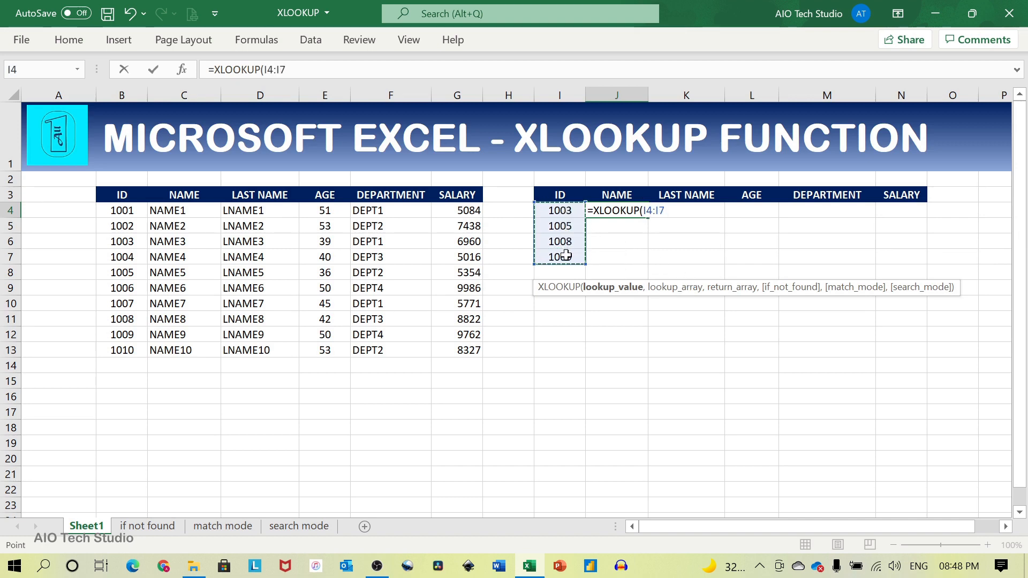
{"action": "type", "text": ","}
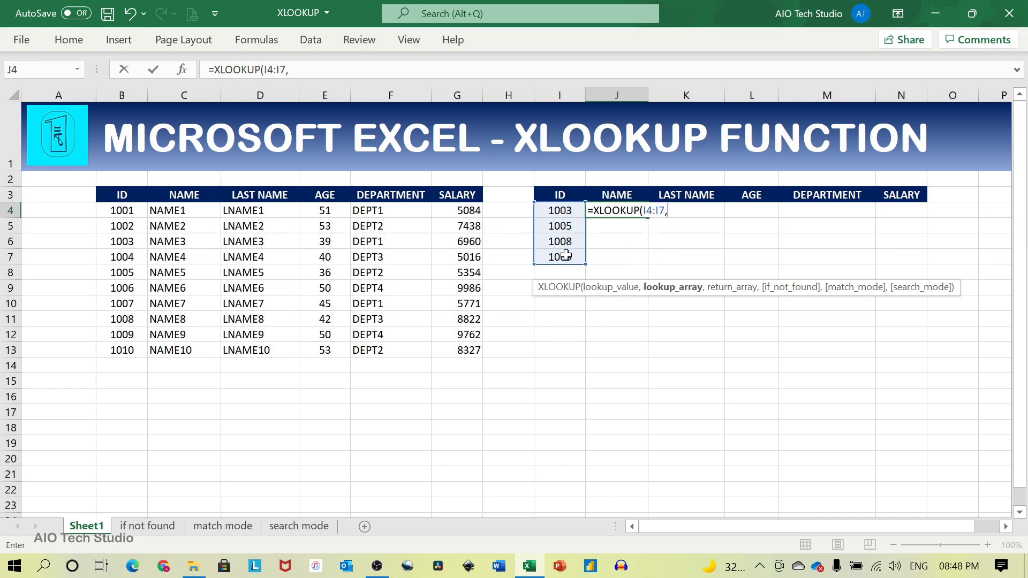
Step: Complete J4's XLOOKUP formula with lookup array B4:B13 and return array C4:C13
{"action": "left_click_drag", "start_coordinate": [119, 212], "coordinate": [119, 351]}
{"action": "type", "text": ","}
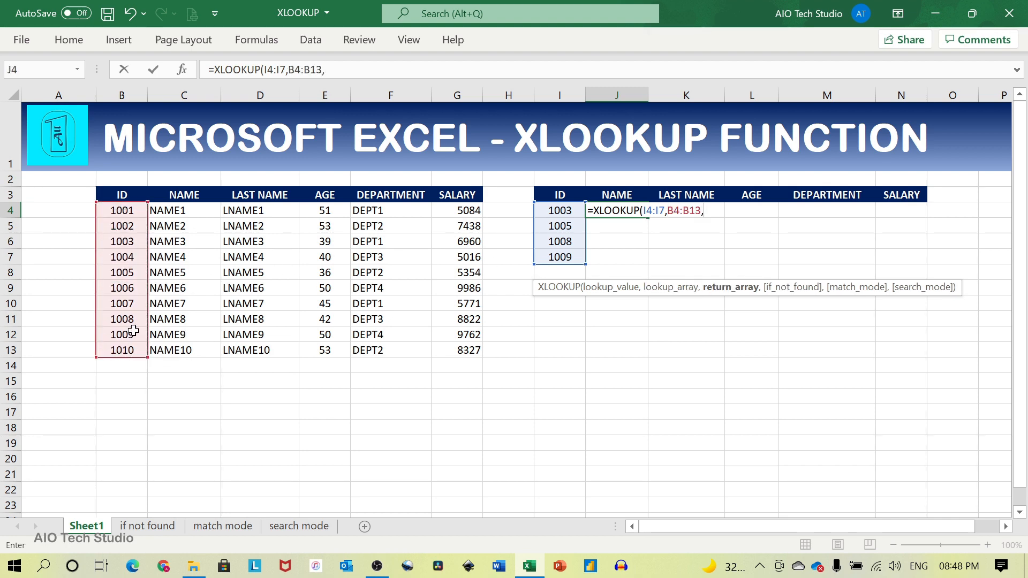
{"action": "left_click_drag", "start_coordinate": [174, 210], "coordinate": [169, 349]}
{"action": "type", "text": ")"}
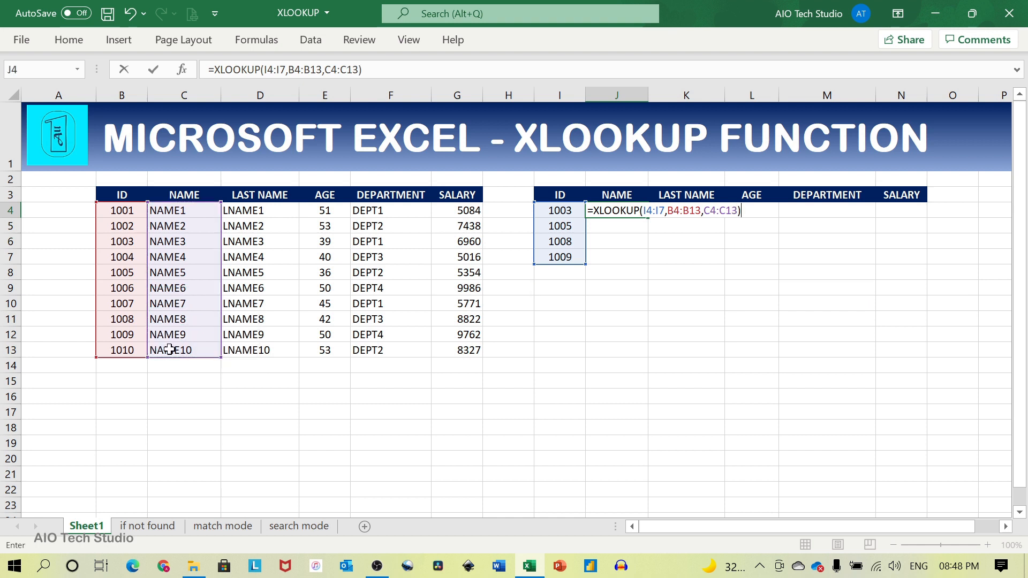
{"action": "key", "text": "Return"}
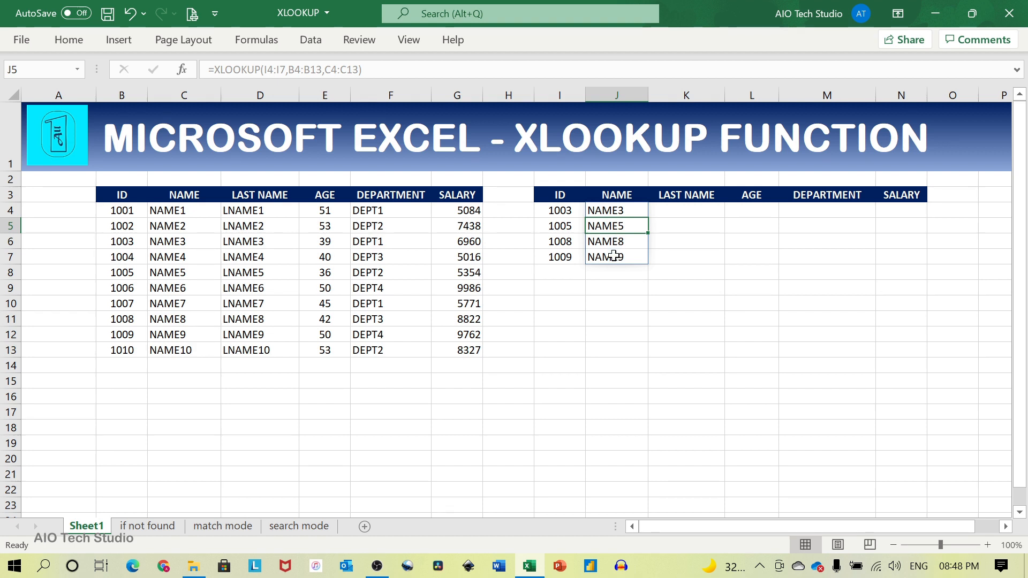
Step: Inspect the spilled name cells, test obstructing the spill range by entering "block" in J7, and clear that entry
{"action": "left_click", "coordinate": [612, 211]}
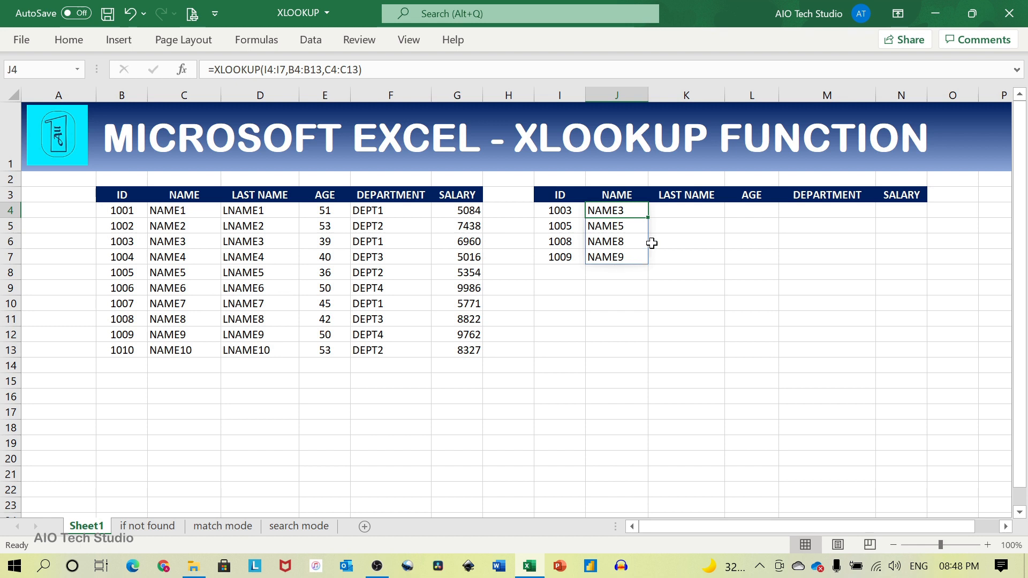
{"action": "left_click", "coordinate": [626, 258]}
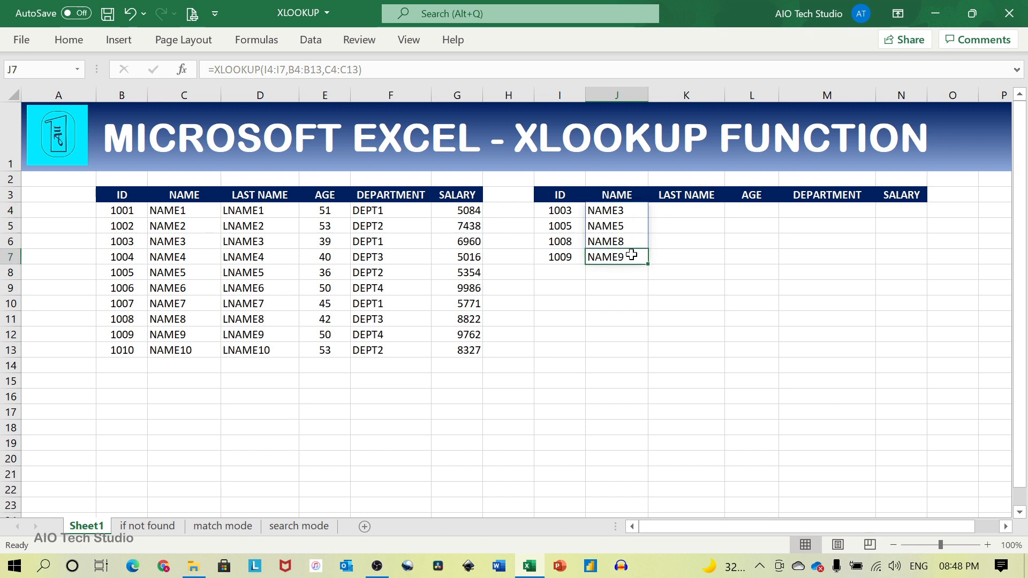
{"action": "type", "text": "vblock"}
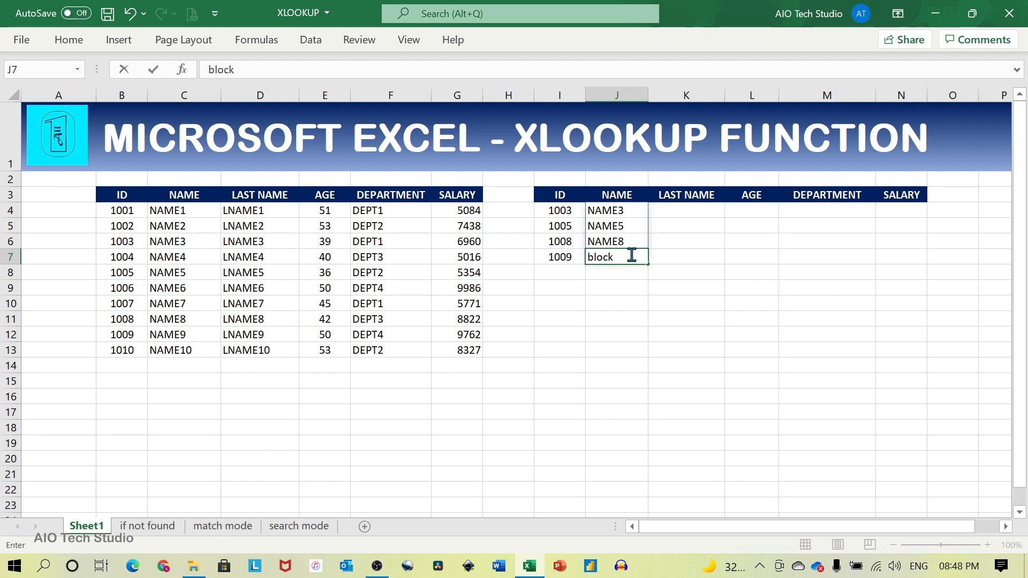
{"action": "key", "text": "Return"}
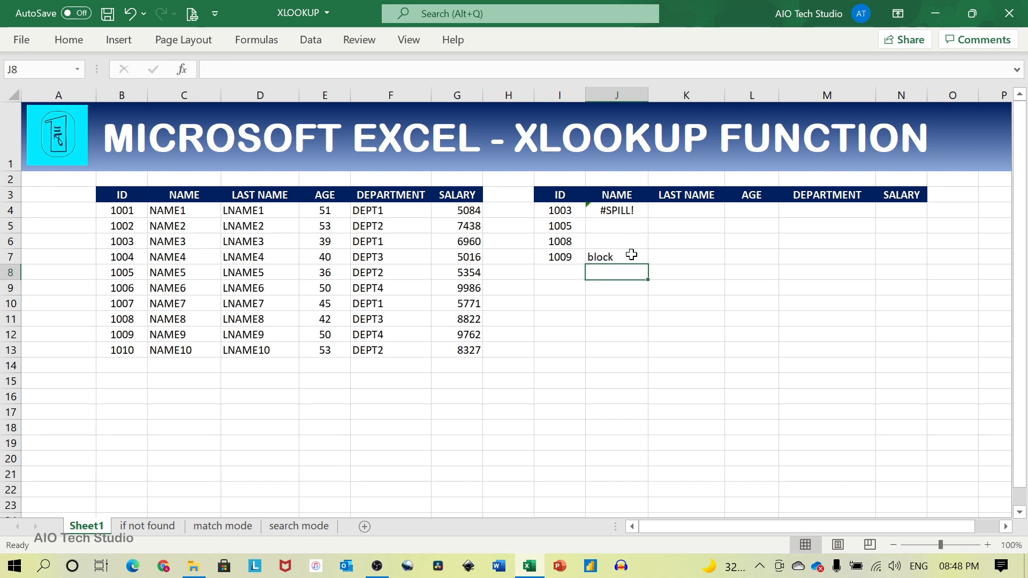
{"action": "left_click", "coordinate": [632, 255]}
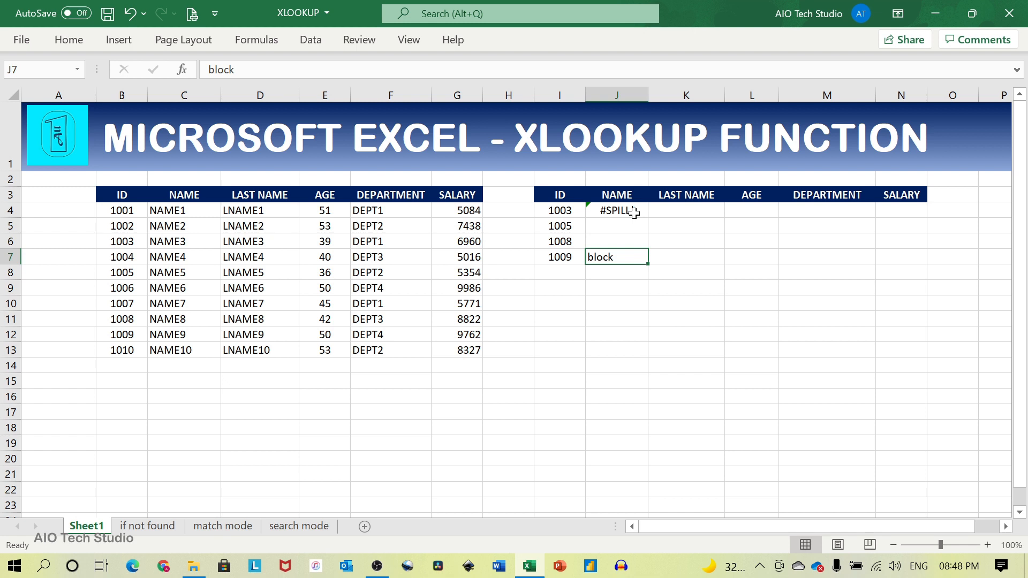
{"action": "key", "text": "Delete"}
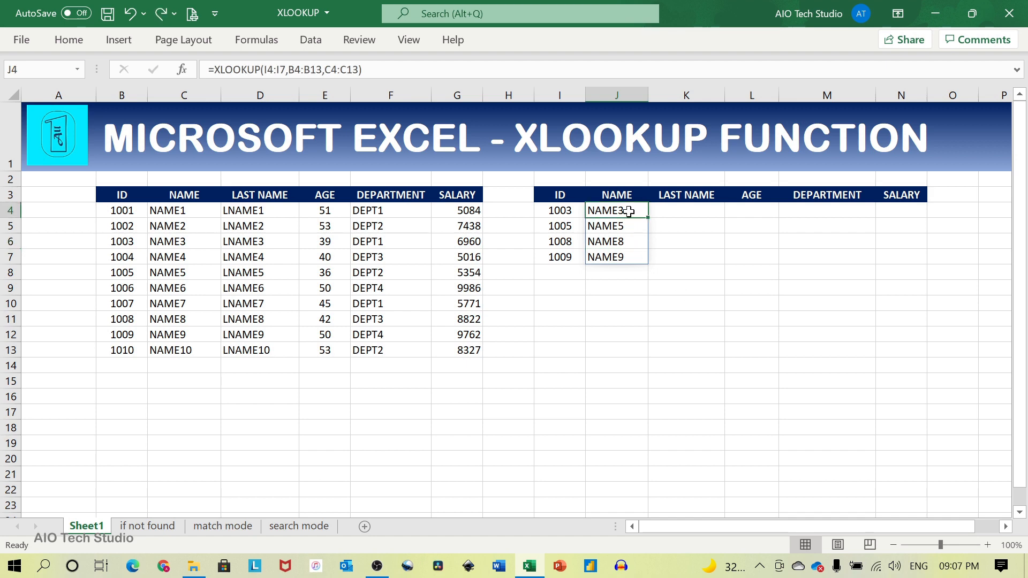
Step: Clear the formula in J4 and start a new XLOOKUP there with I4 as the lookup value
{"action": "mouse_move", "coordinate": [630, 215]}
{"action": "left_mouse_down"}
{"action": "mouse_move", "coordinate": [634, 257]}
{"action": "mouse_move", "coordinate": [642, 207]}
{"action": "left_mouse_up"}
{"action": "key", "text": "Delete"}
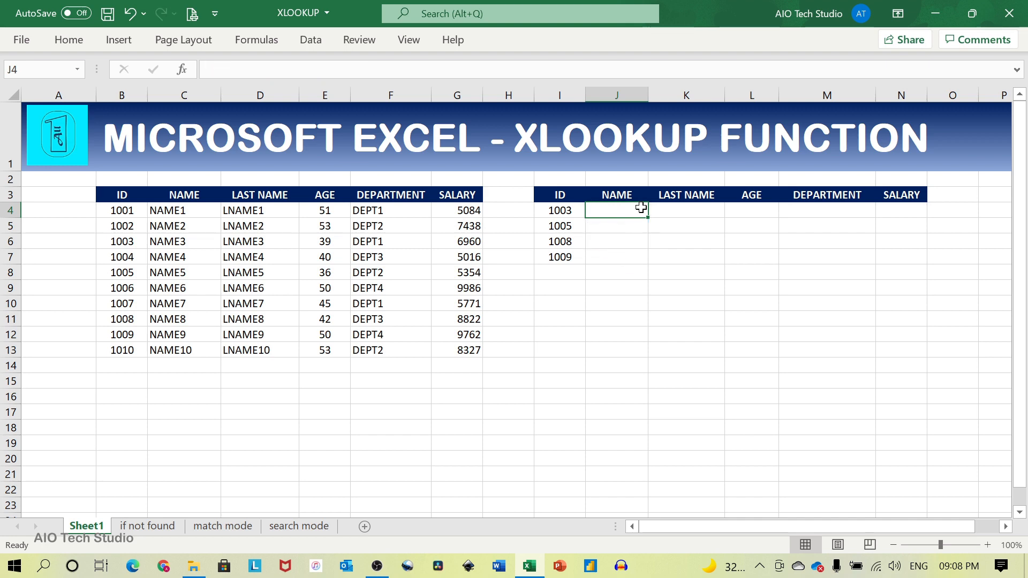
{"action": "type", "text": "=xlo"}
{"action": "key", "text": "Tab"}
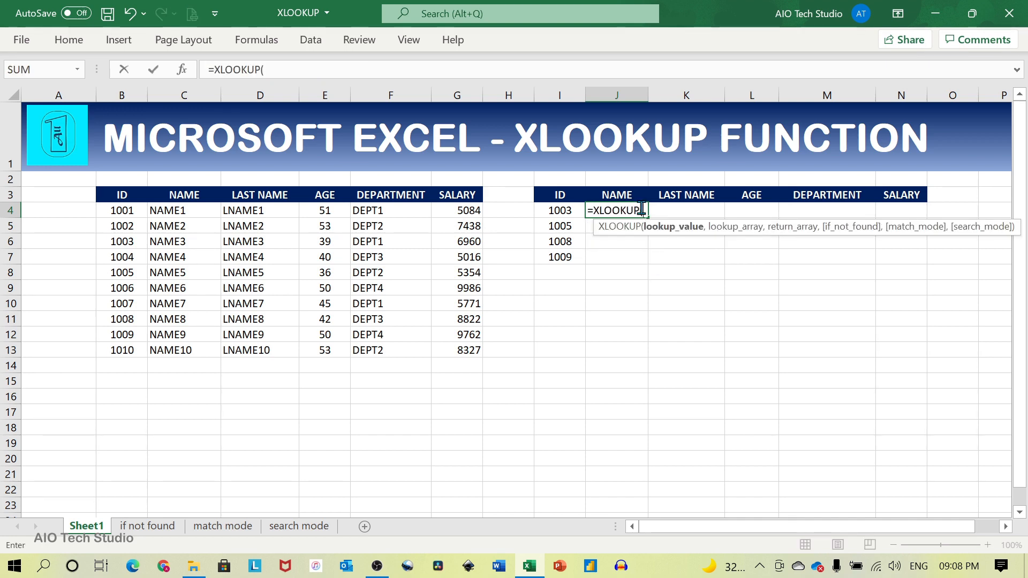
{"action": "left_click_drag", "start_coordinate": [741, 231], "coordinate": [692, 285]}
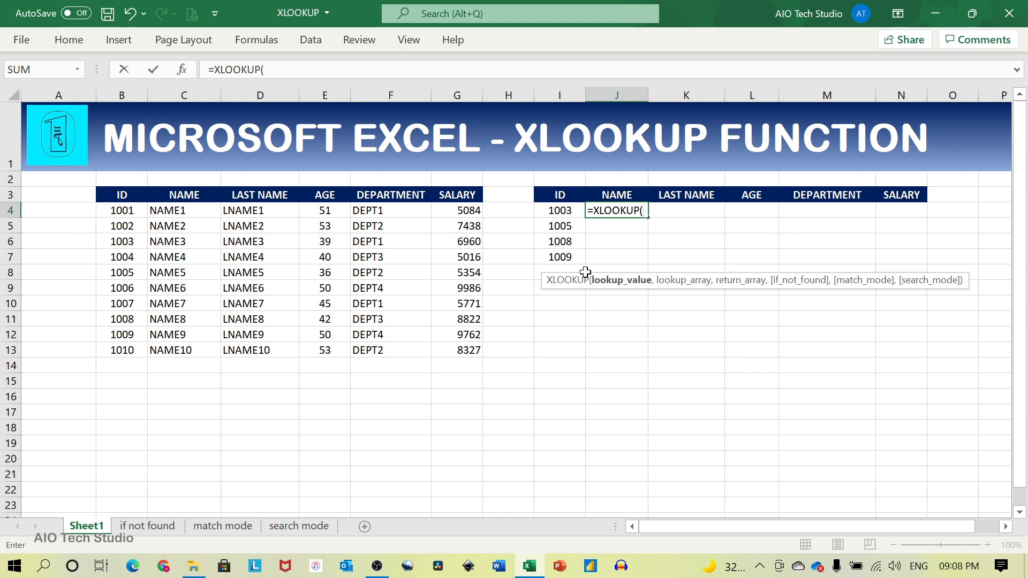
{"action": "left_click", "coordinate": [567, 210]}
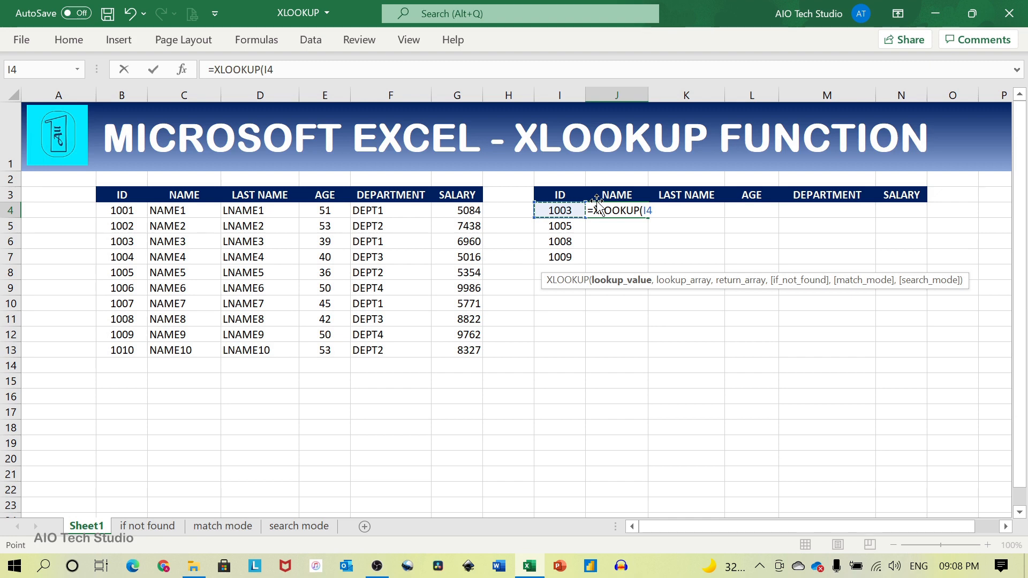
{"action": "type", "text": ","}
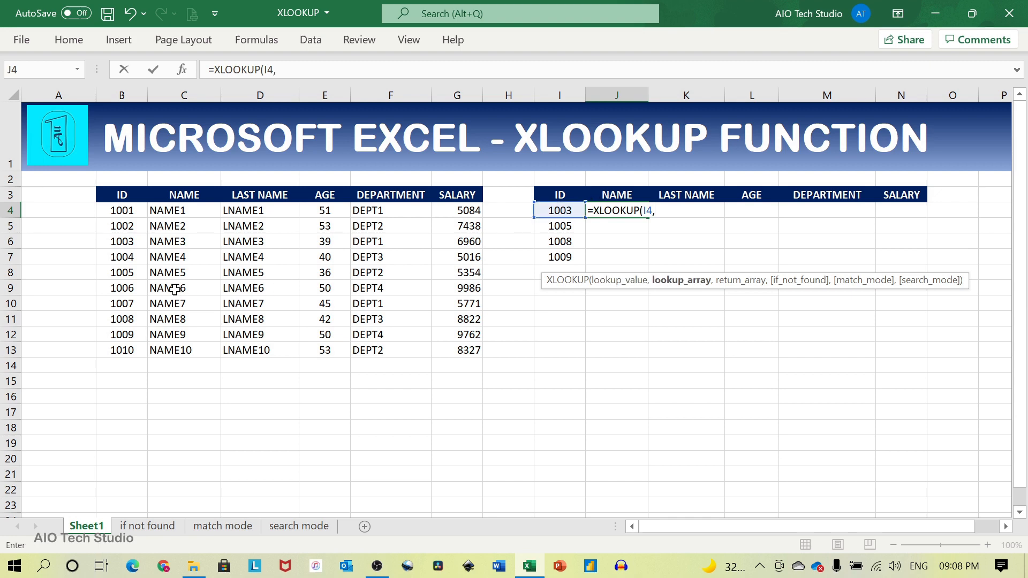
Step: Complete J4's XLOOKUP formula with lookup array B4:B13 and the multi-column return array C4:G13
{"action": "left_click_drag", "start_coordinate": [120, 212], "coordinate": [120, 348]}
{"action": "type", "text": ","}
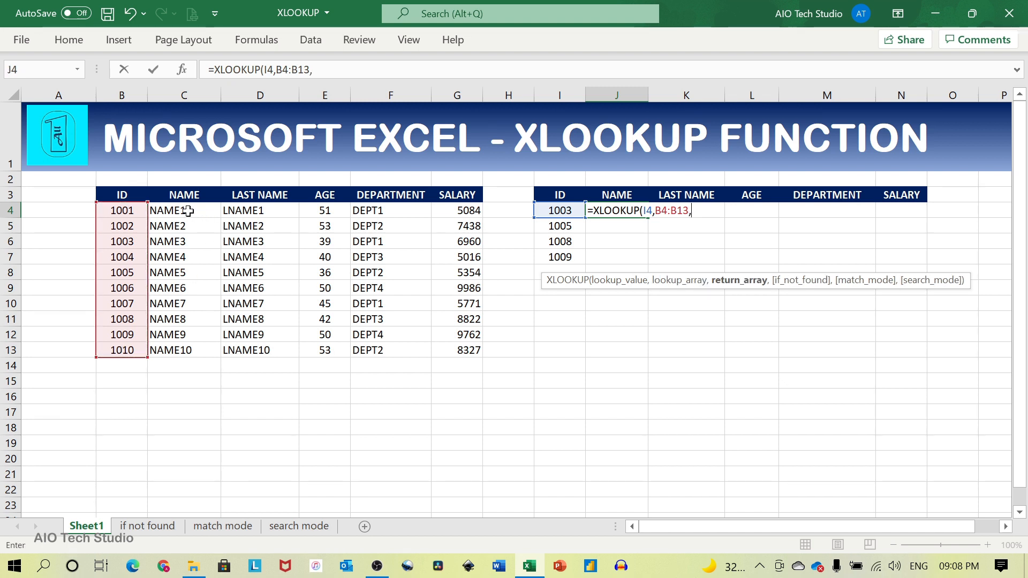
{"action": "left_click_drag", "start_coordinate": [189, 211], "coordinate": [453, 350]}
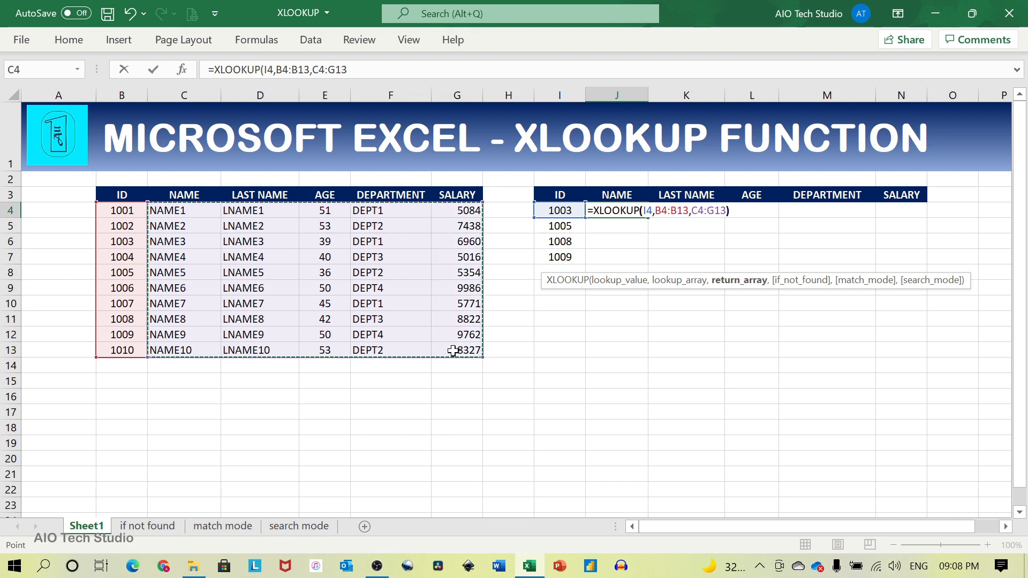
{"action": "type", "text": ")"}
{"action": "key", "text": "Return"}
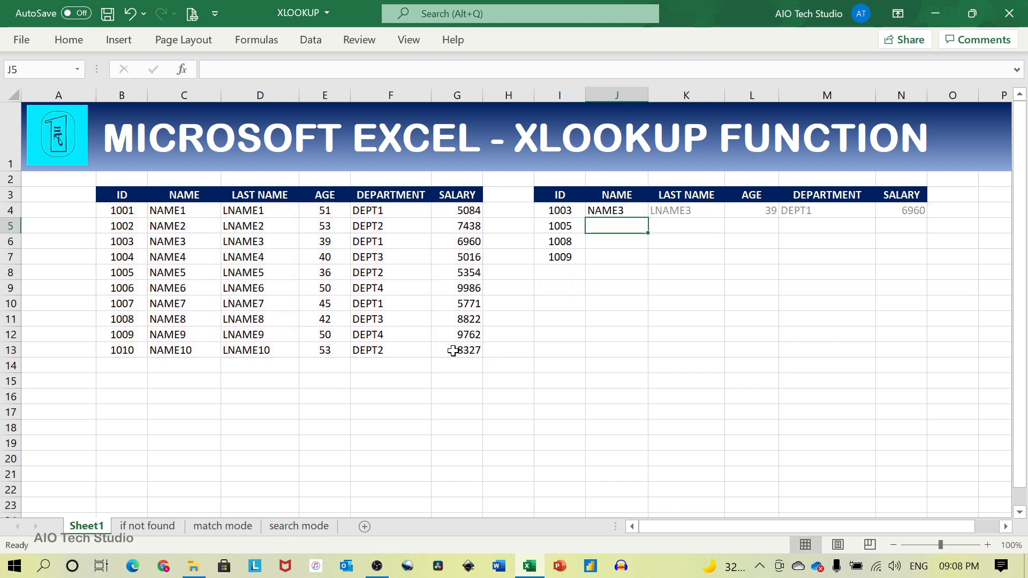
Step: Compare the row returned by J4 with the source row for ID 1003 and review the results table I3:N7
{"action": "left_click", "coordinate": [603, 211]}
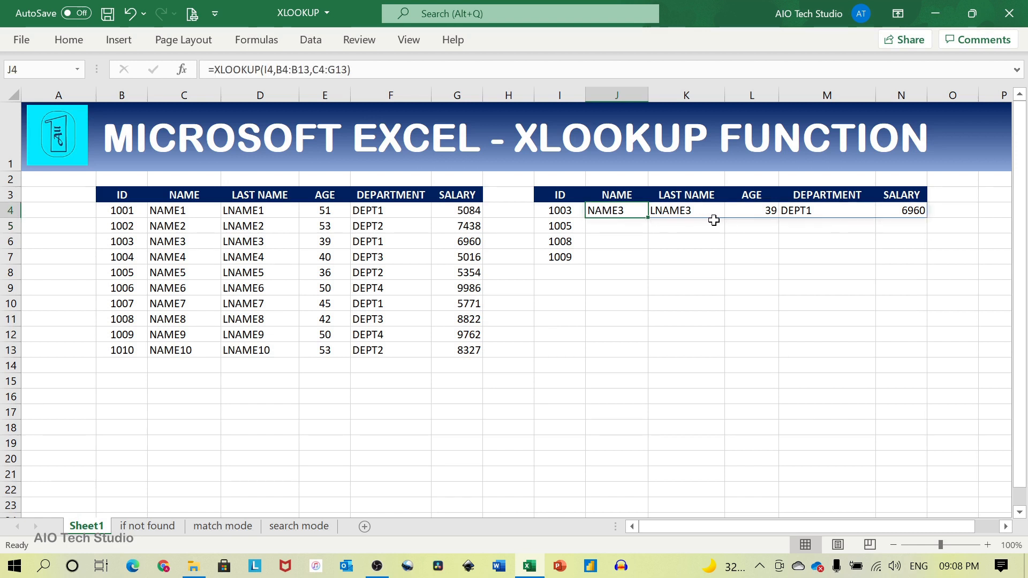
{"action": "left_click_drag", "start_coordinate": [114, 241], "coordinate": [466, 248]}
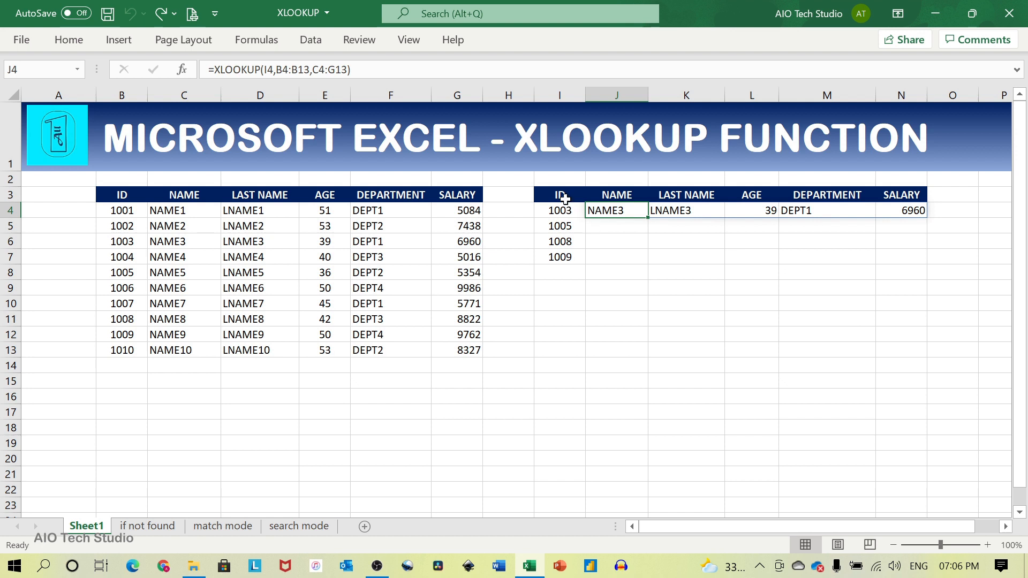
{"action": "mouse_move", "coordinate": [560, 195]}
{"action": "left_mouse_down"}
{"action": "mouse_move", "coordinate": [680, 252]}
{"action": "mouse_move", "coordinate": [898, 256]}
{"action": "left_mouse_up"}
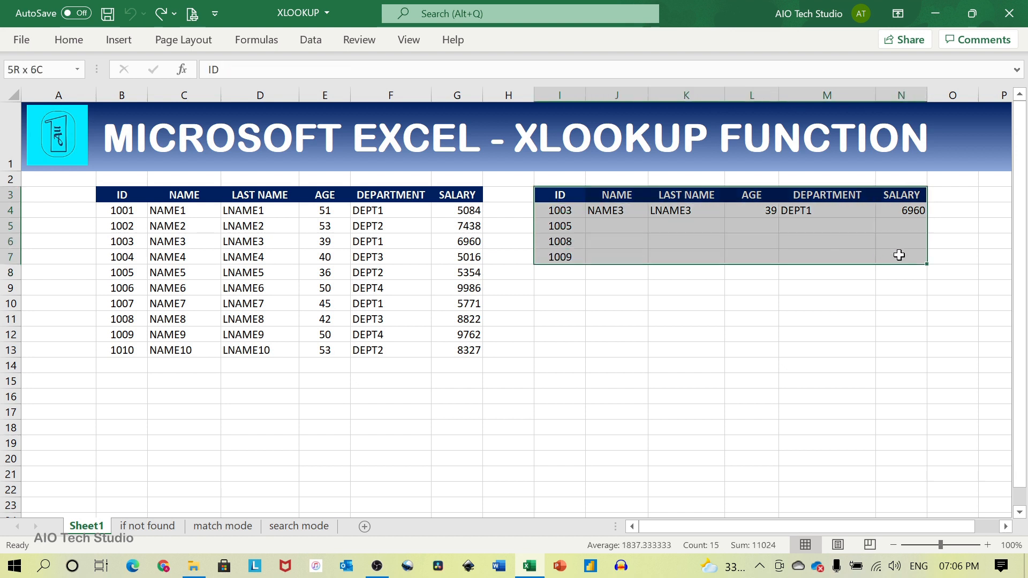
{"action": "left_click", "coordinate": [604, 208]}
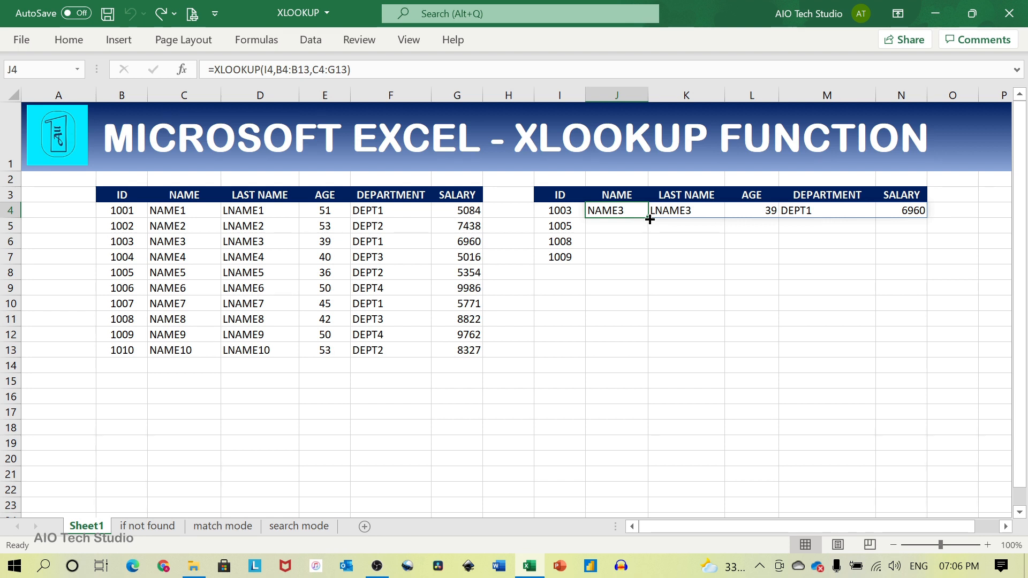
Step: Make the lookup array $B$4:$B$13 and the return array $C$4:$G$13 absolute in J4's XLOOKUP formula
{"action": "left_click", "coordinate": [292, 70]}
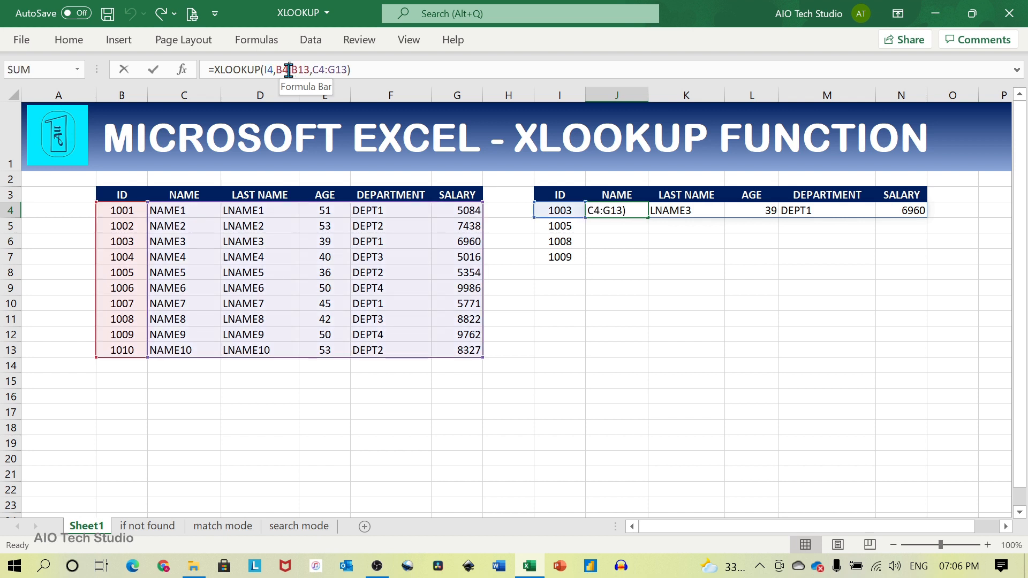
{"action": "key", "text": "F4"}
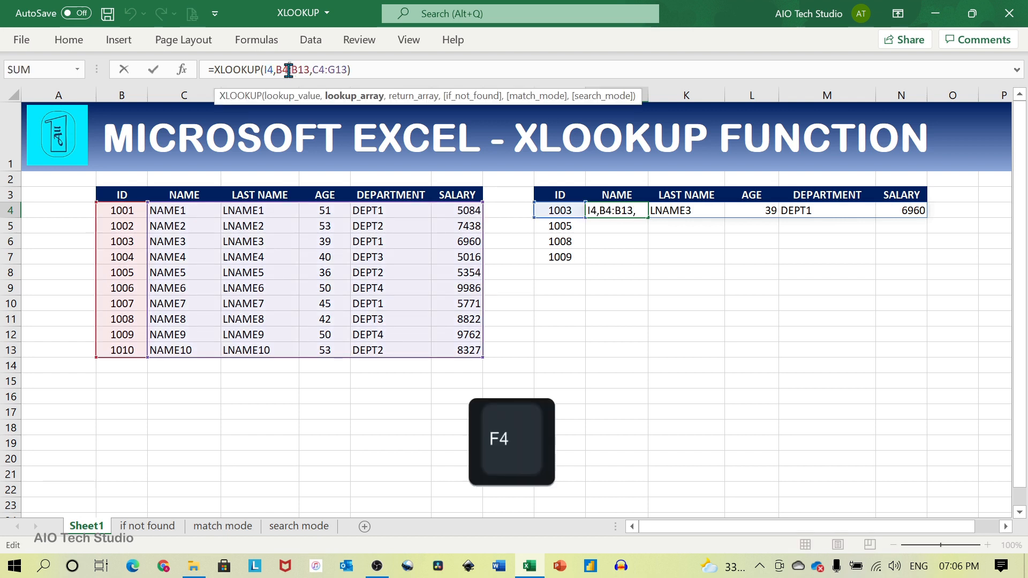
{"action": "double_click", "coordinate": [289, 70]}
{"action": "key", "text": "F4"}
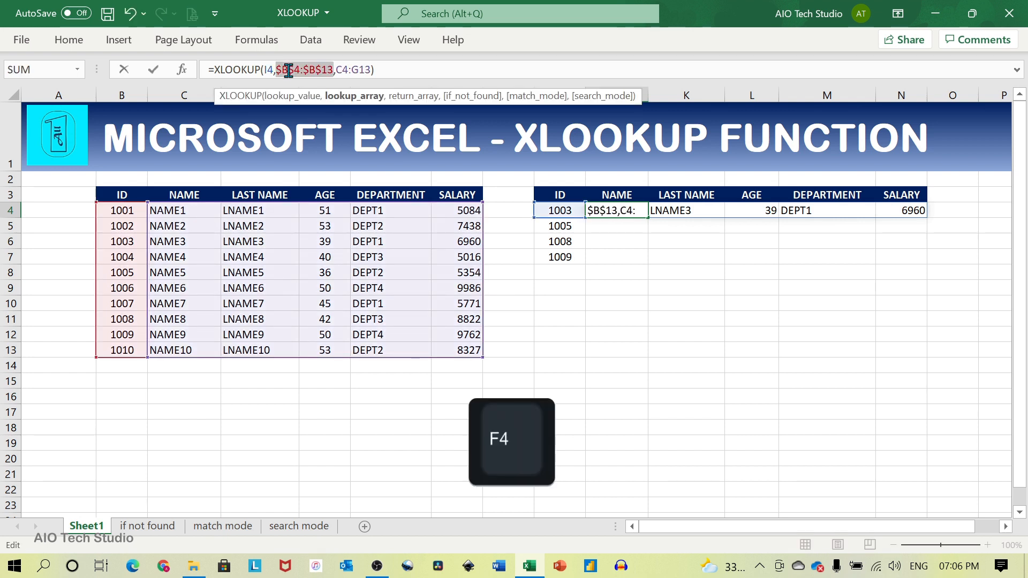
{"action": "left_click", "coordinate": [352, 69]}
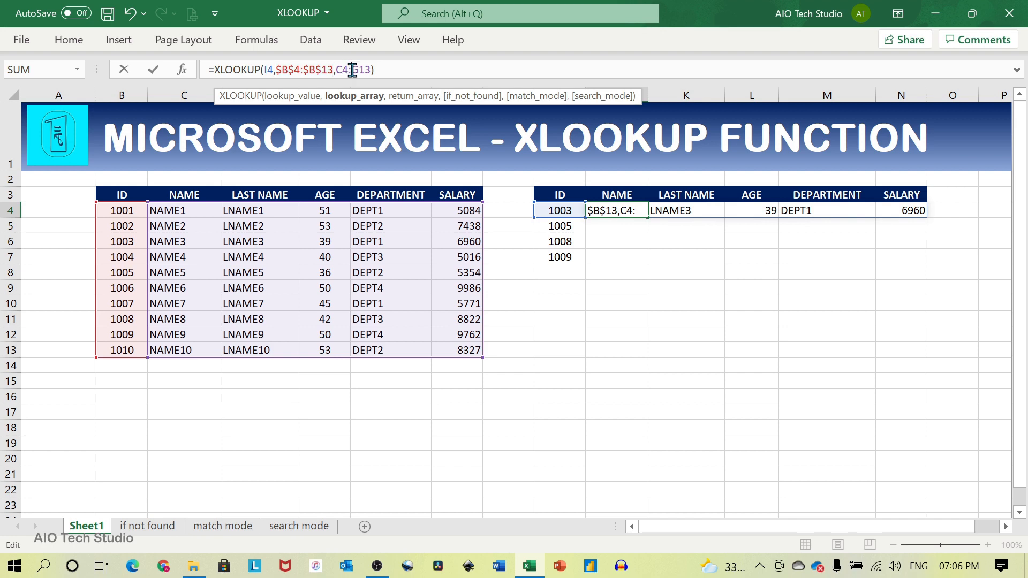
{"action": "left_click", "coordinate": [348, 71]}
{"action": "key", "text": "F4"}
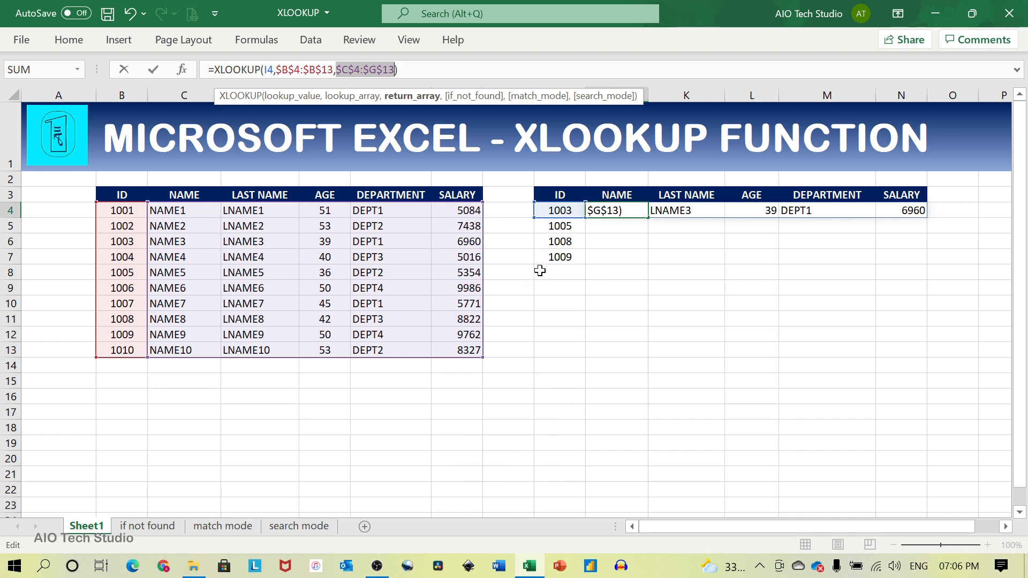
{"action": "key", "text": "Return"}
Step: Fill the XLOOKUP formula from J4 down through J7 and review the results table I3:N7
{"action": "left_click", "coordinate": [613, 206]}
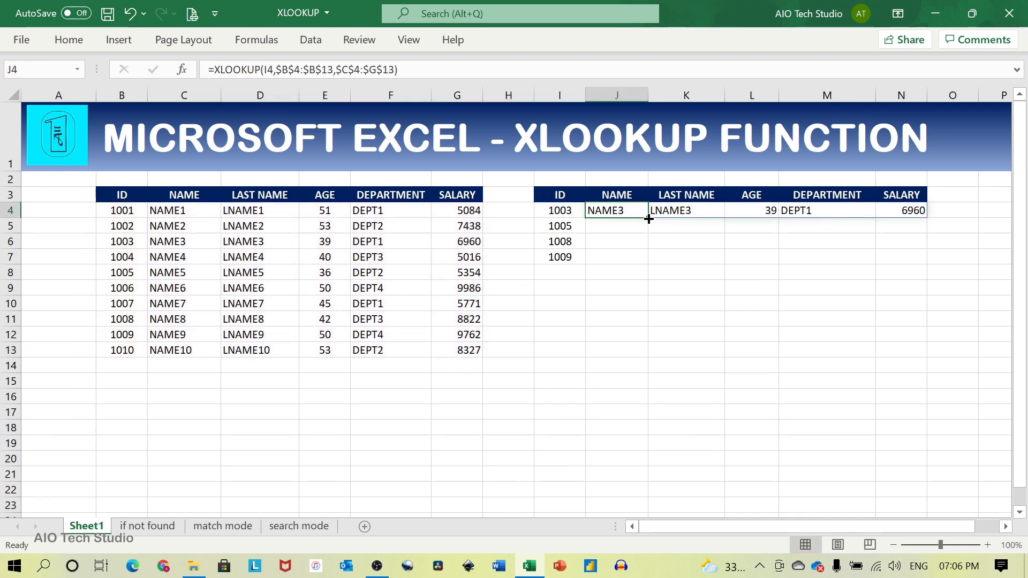
{"action": "left_click_drag", "start_coordinate": [649, 219], "coordinate": [649, 263]}
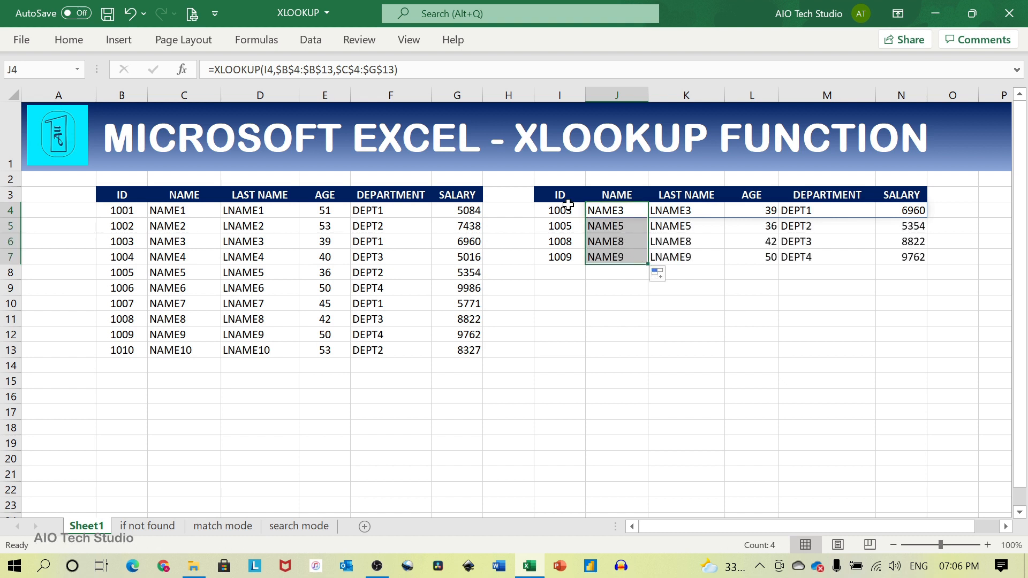
{"action": "left_click_drag", "start_coordinate": [562, 196], "coordinate": [885, 259]}
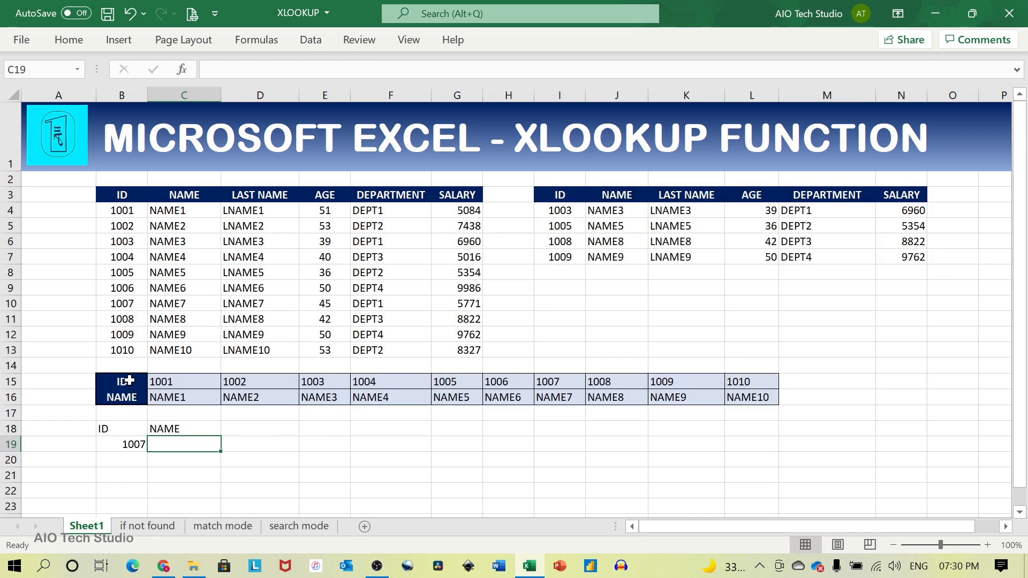
Step: Review the horizontal ID and NAME table in B15:L16 and start an XLOOKUP in C19 with B19 as the lookup value
{"action": "left_click_drag", "start_coordinate": [129, 381], "coordinate": [752, 396]}
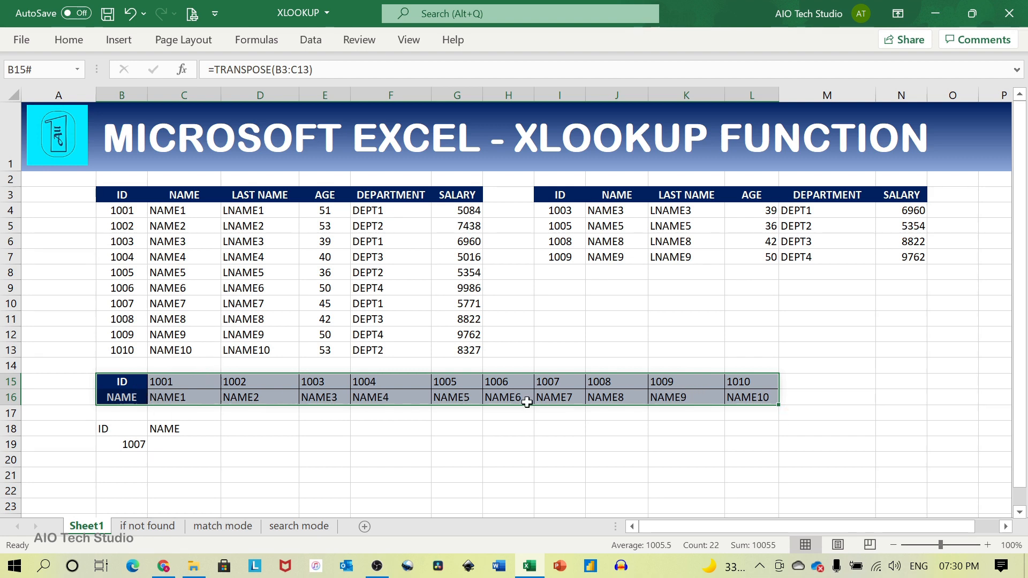
{"action": "left_click", "coordinate": [182, 445]}
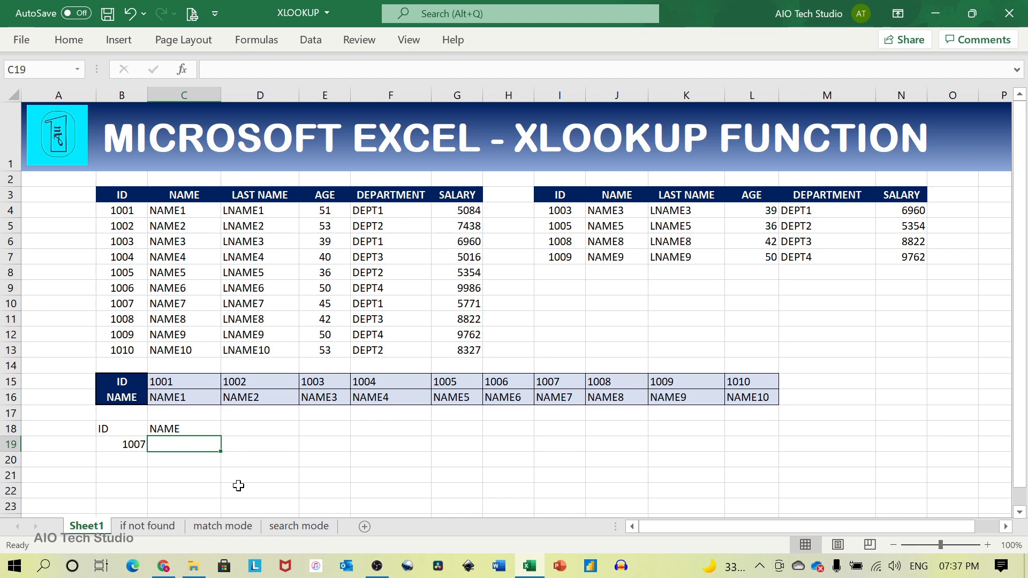
{"action": "type", "text": "=xl"}
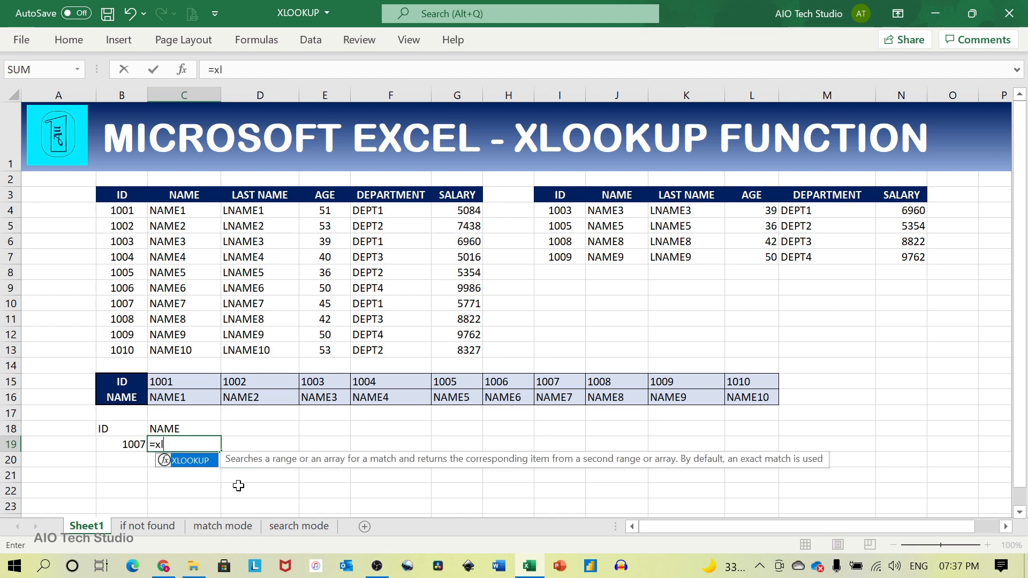
{"action": "type", "text": "o"}
{"action": "key", "text": "Tab"}
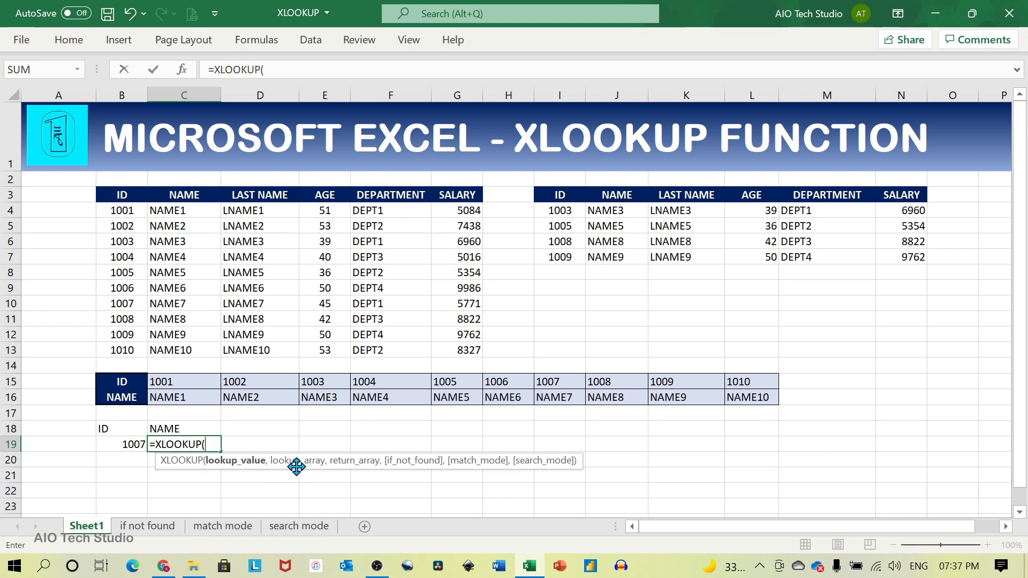
{"action": "left_click", "coordinate": [119, 444]}
{"action": "type", "text": ","}
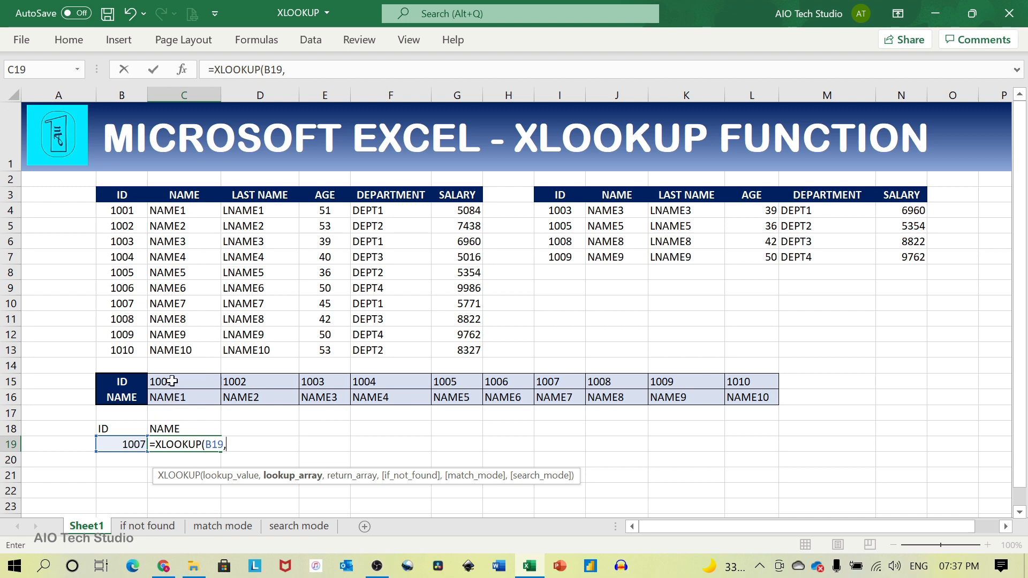
Step: Complete C19's XLOOKUP formula with the horizontal lookup array C15:L15 and return array C16:L16
{"action": "left_click_drag", "start_coordinate": [172, 382], "coordinate": [725, 381]}
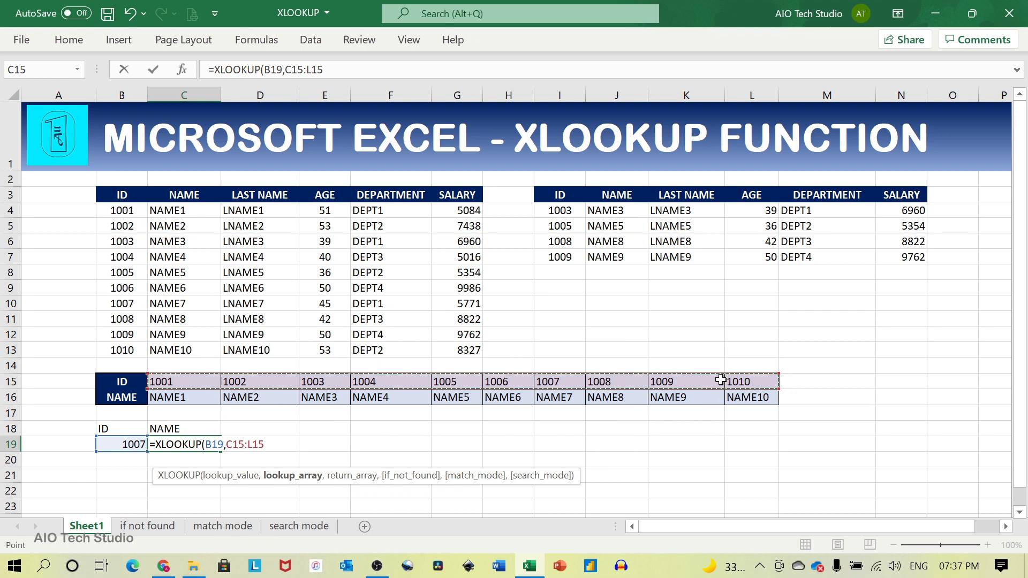
{"action": "type", "text": ","}
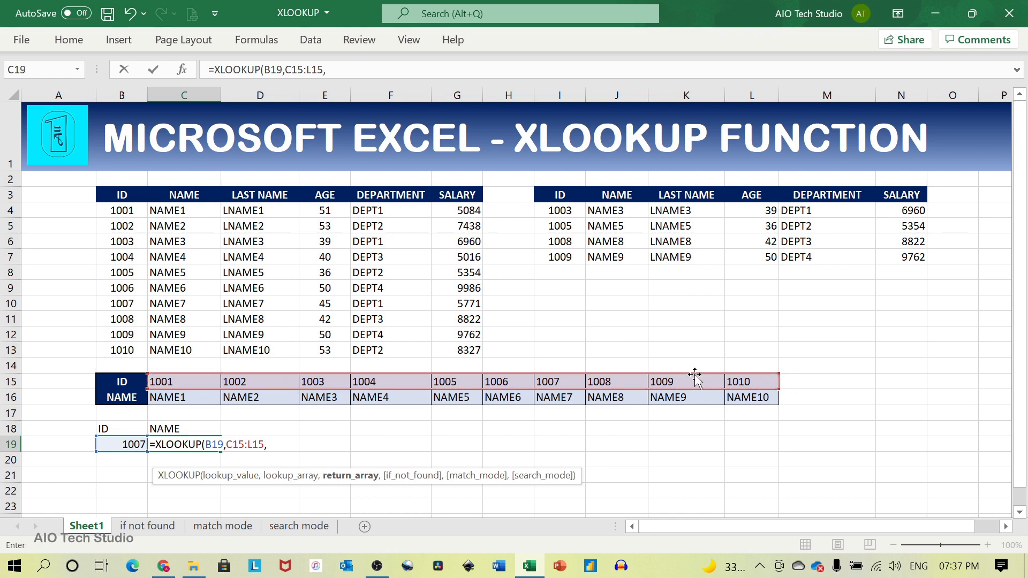
{"action": "left_click_drag", "start_coordinate": [185, 397], "coordinate": [755, 398]}
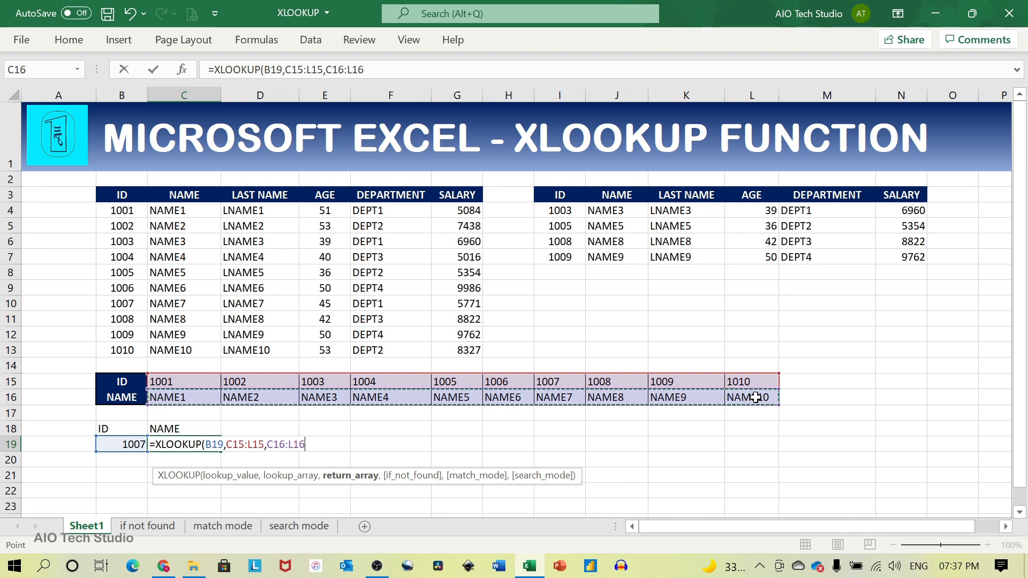
{"action": "type", "text": ")"}
{"action": "key", "text": "Return"}
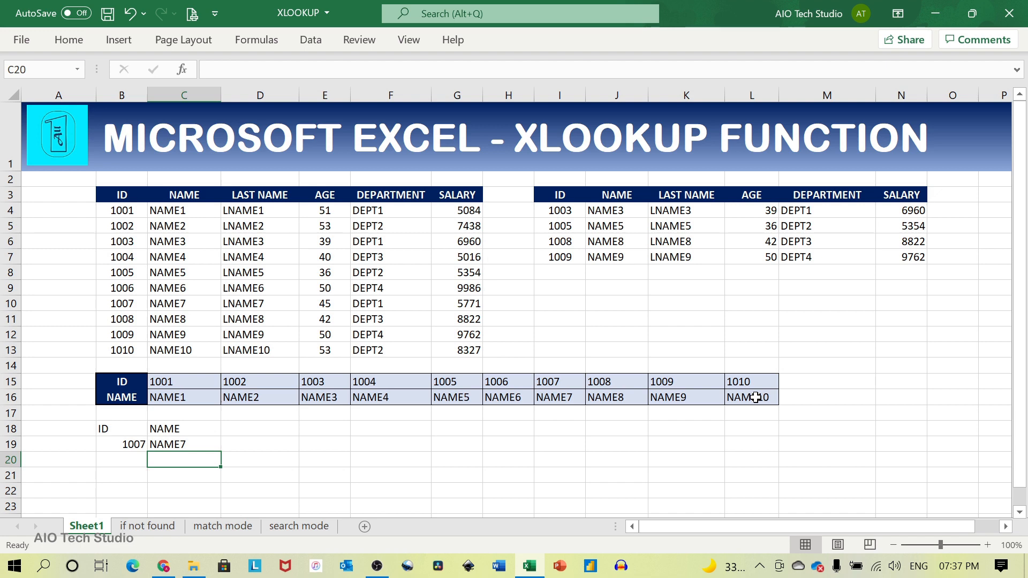
Step: Test the horizontal lookup by changing the ID in B19 to 1005
{"action": "left_click", "coordinate": [112, 440]}
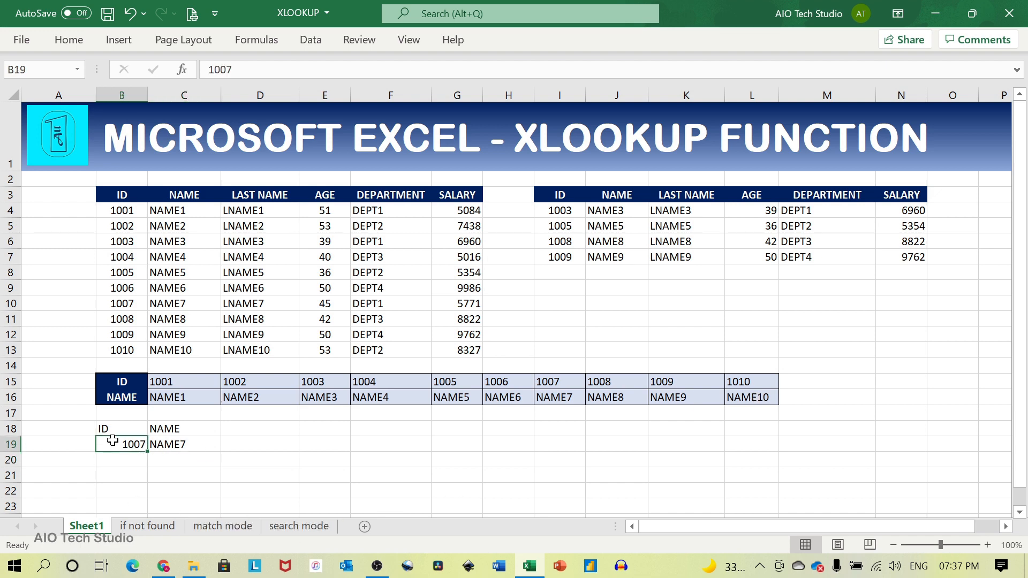
{"action": "type", "text": "1005"}
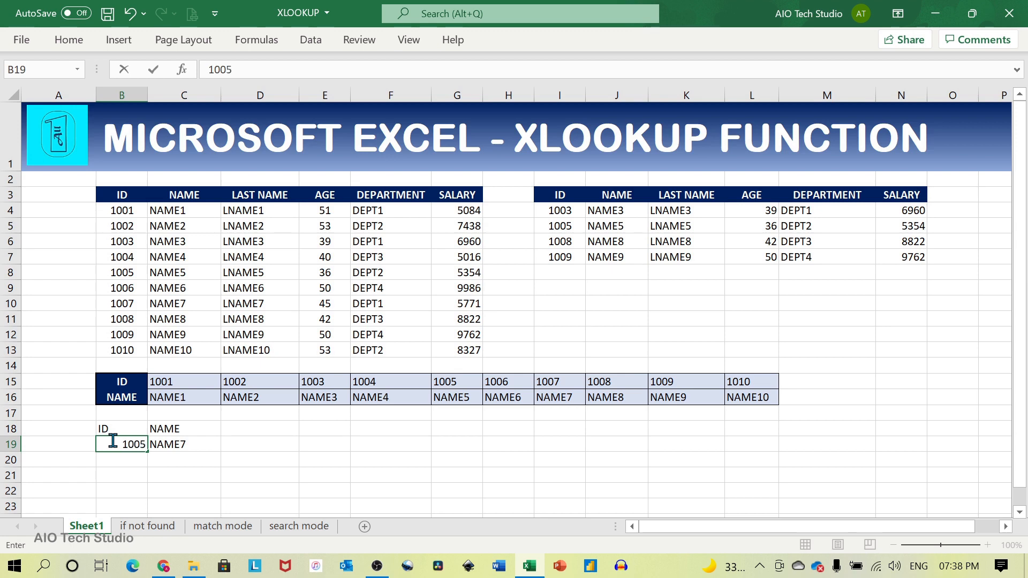
{"action": "key", "text": "Return"}
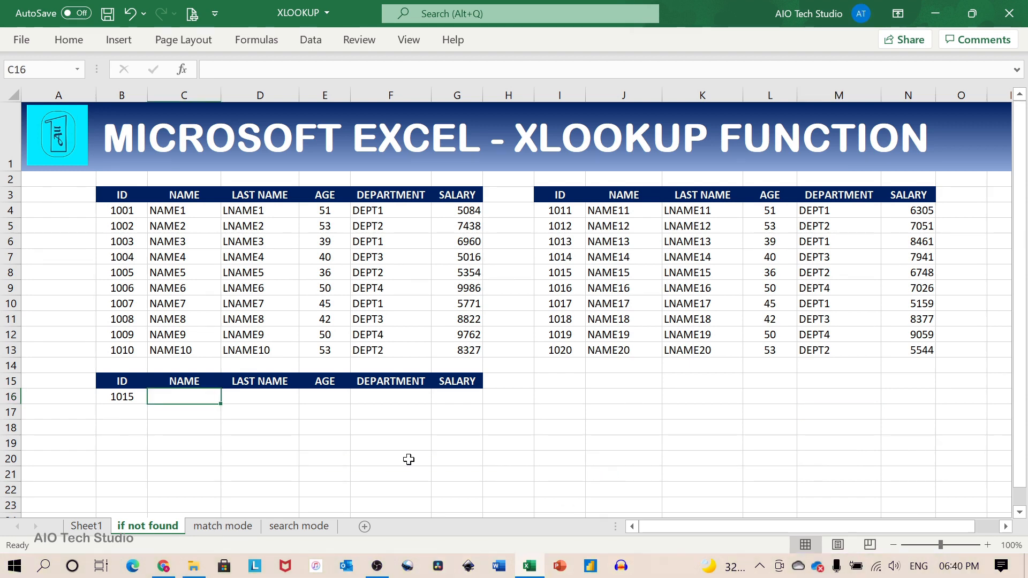
Step: Start an XLOOKUP formula in C16 of the "if not found" sheet with B16 as the lookup value
{"action": "type", "text": "="}
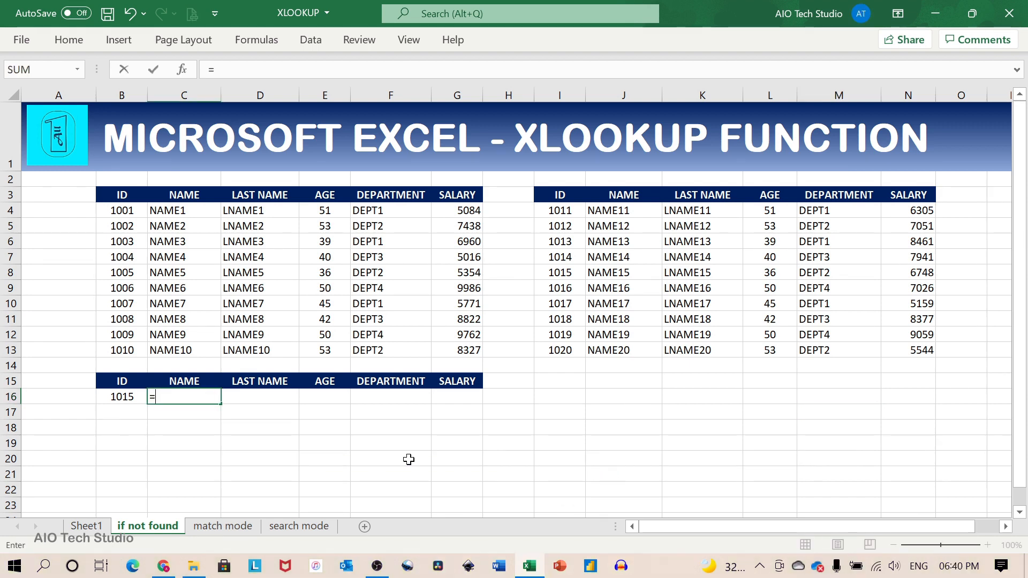
{"action": "type", "text": "xlook"}
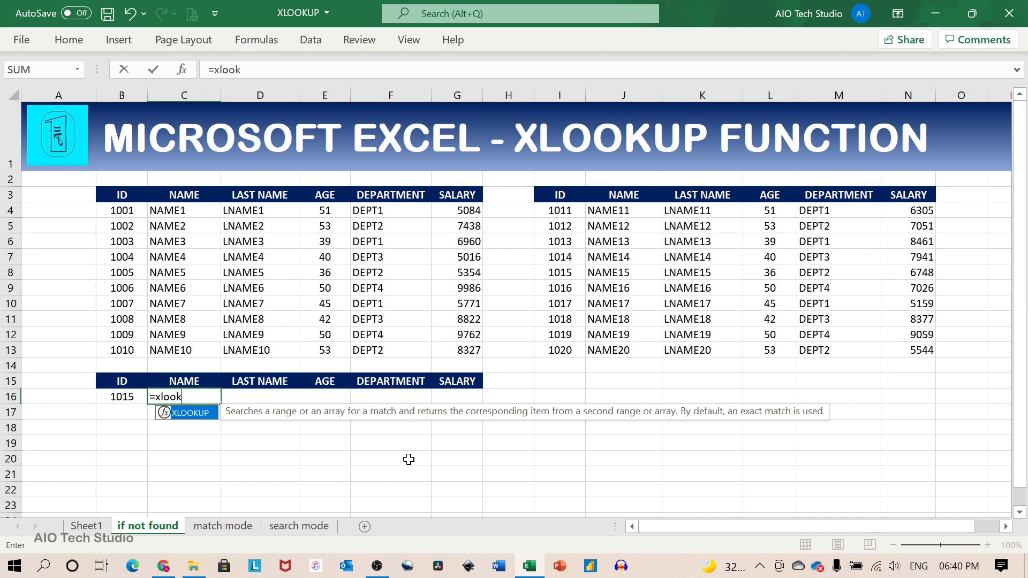
{"action": "left_click_drag", "start_coordinate": [402, 414], "coordinate": [185, 444]}
{"action": "key", "text": "Tab"}
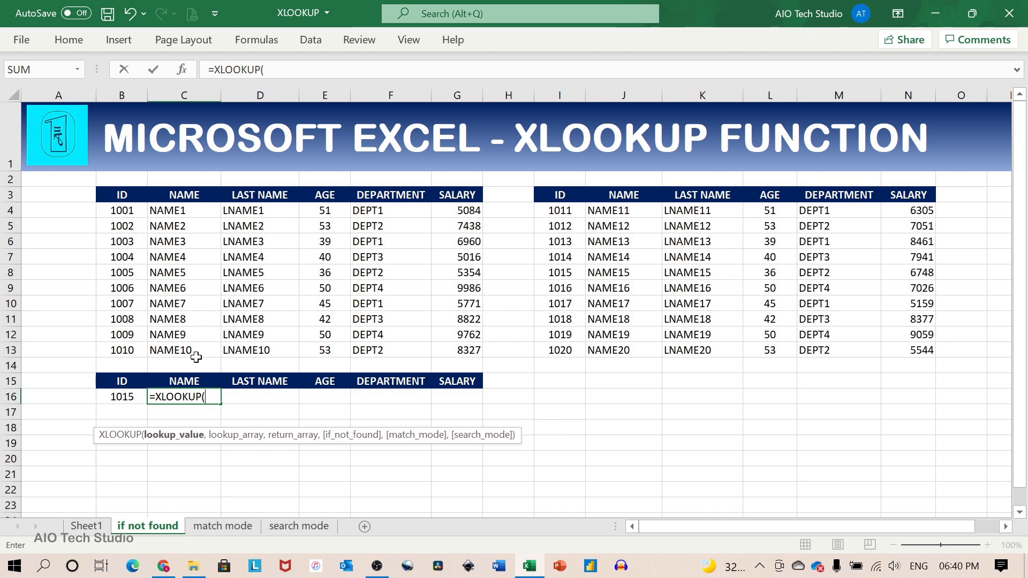
{"action": "left_click", "coordinate": [119, 397]}
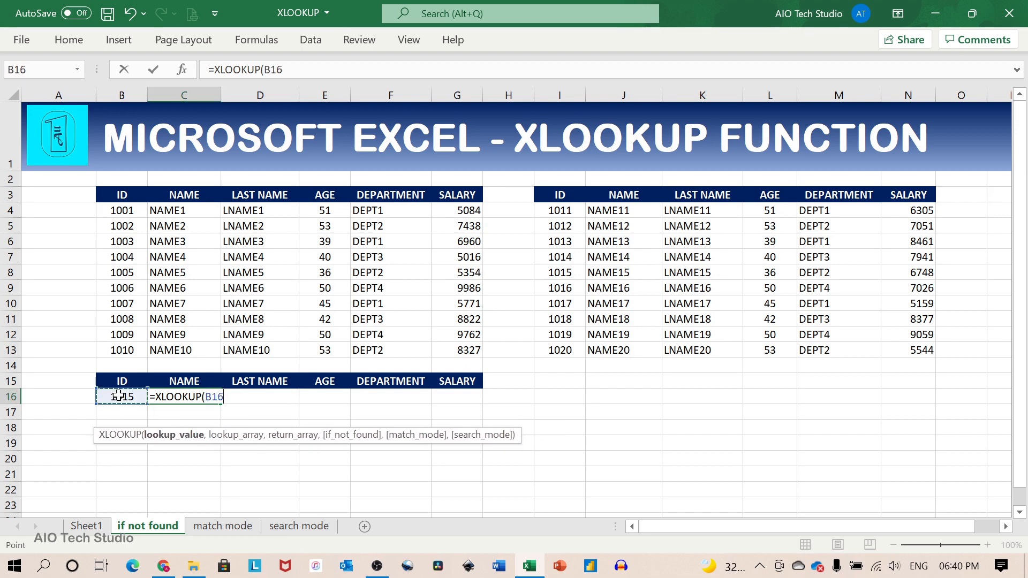
{"action": "type", "text": ","}
Step: Complete C16's XLOOKUP with lookup array B4:B13, return array C4:G13 and the if_not_found text "Data not found"
{"action": "left_click_drag", "start_coordinate": [121, 209], "coordinate": [128, 353]}
{"action": "type", "text": ","}
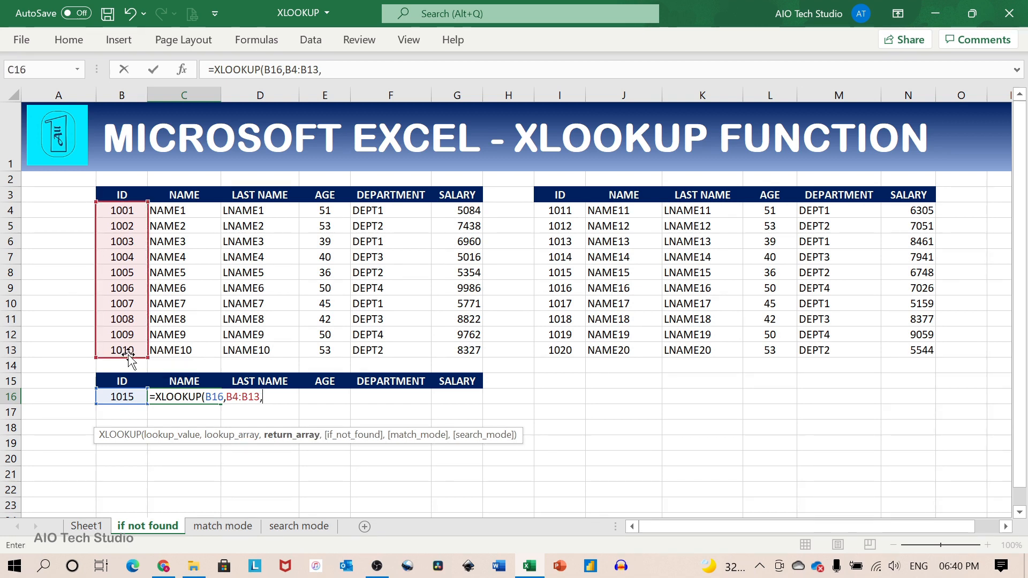
{"action": "left_click_drag", "start_coordinate": [156, 203], "coordinate": [448, 344]}
{"action": "type", "text": ",\"Da"}
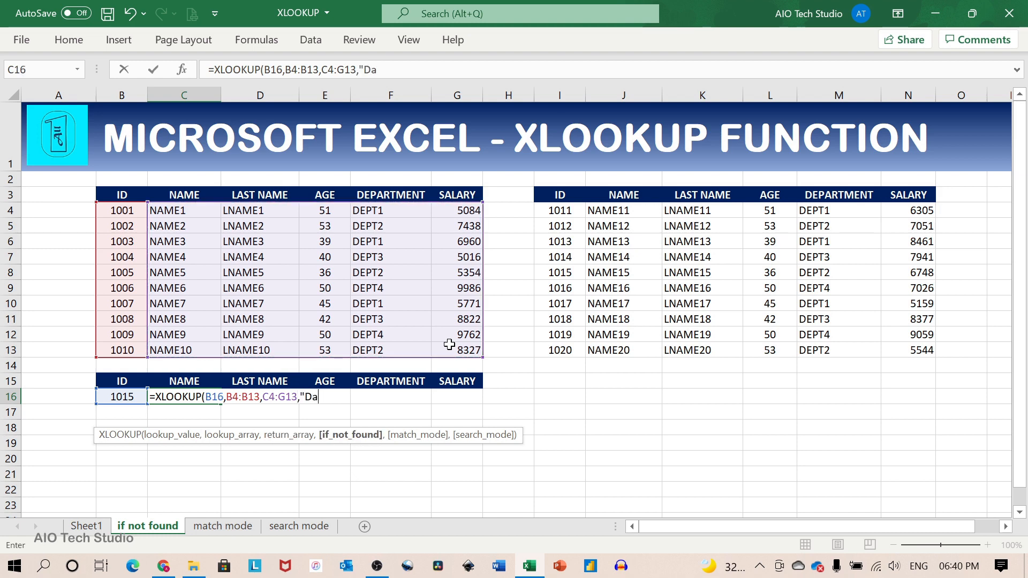
{"action": "type", "text": "ta not found"}
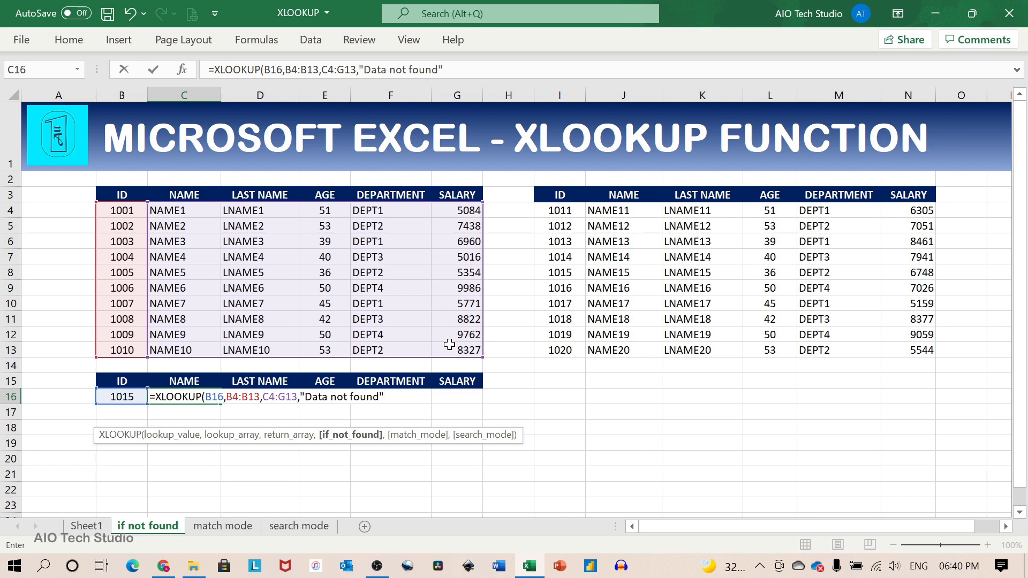
{"action": "type", "text": "\")"}
{"action": "key", "text": "Return"}
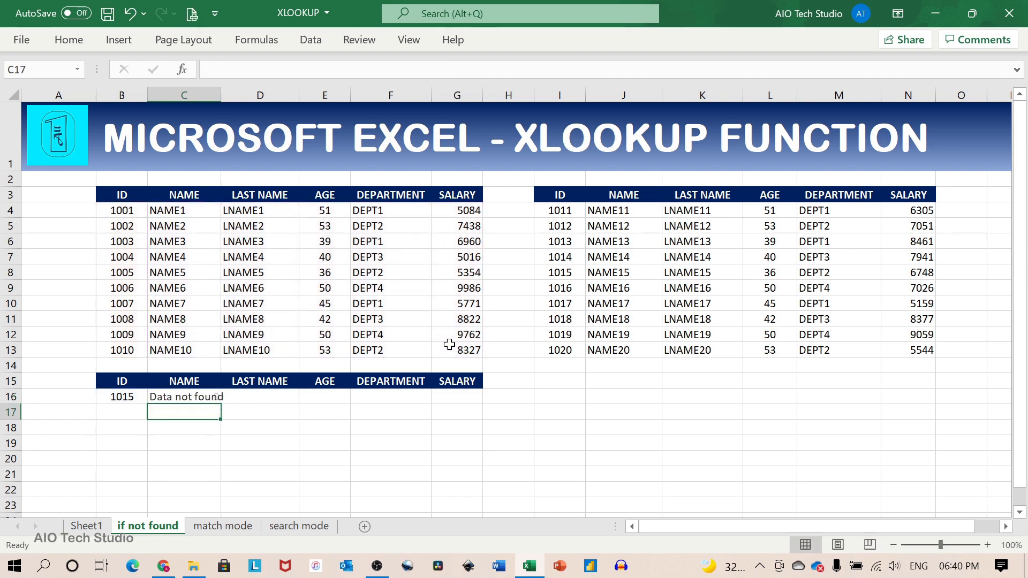
{"action": "key", "text": "Up"}
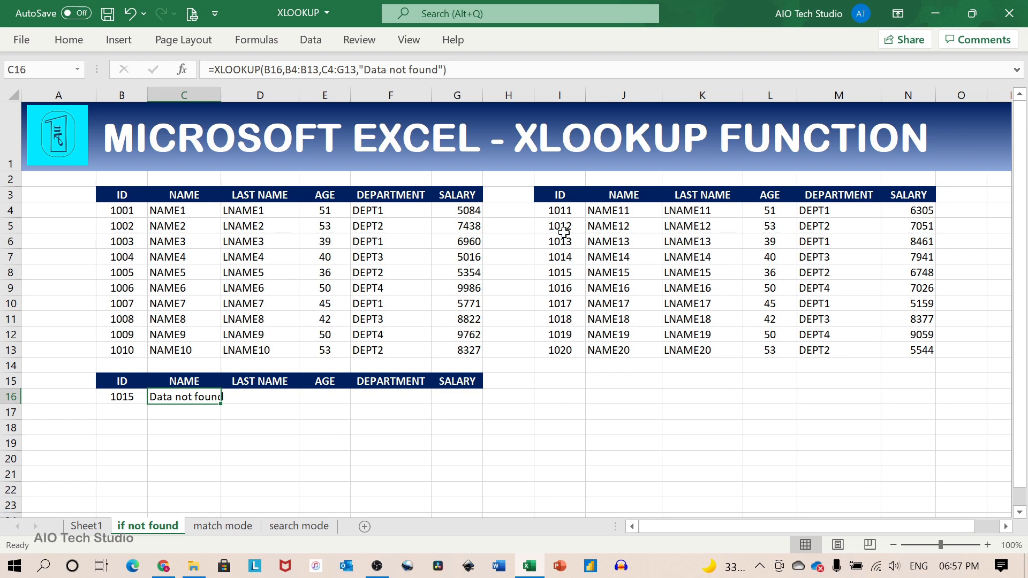
Step: Replace the if_not_found text in C16's formula with a nested XLOOKUP that uses B16 as its lookup value
{"action": "left_click_drag", "start_coordinate": [560, 200], "coordinate": [915, 351]}
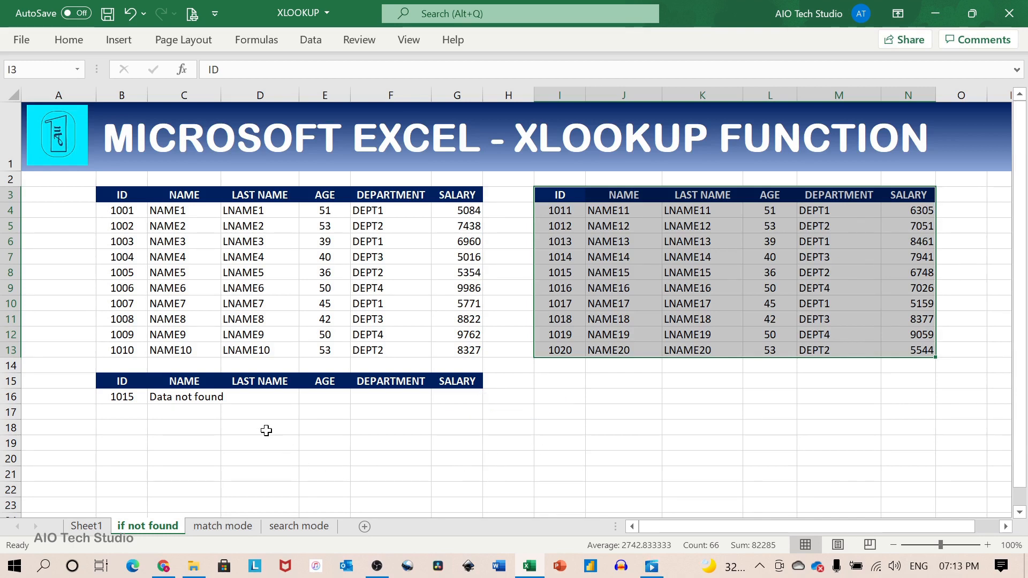
{"action": "left_click", "coordinate": [205, 400]}
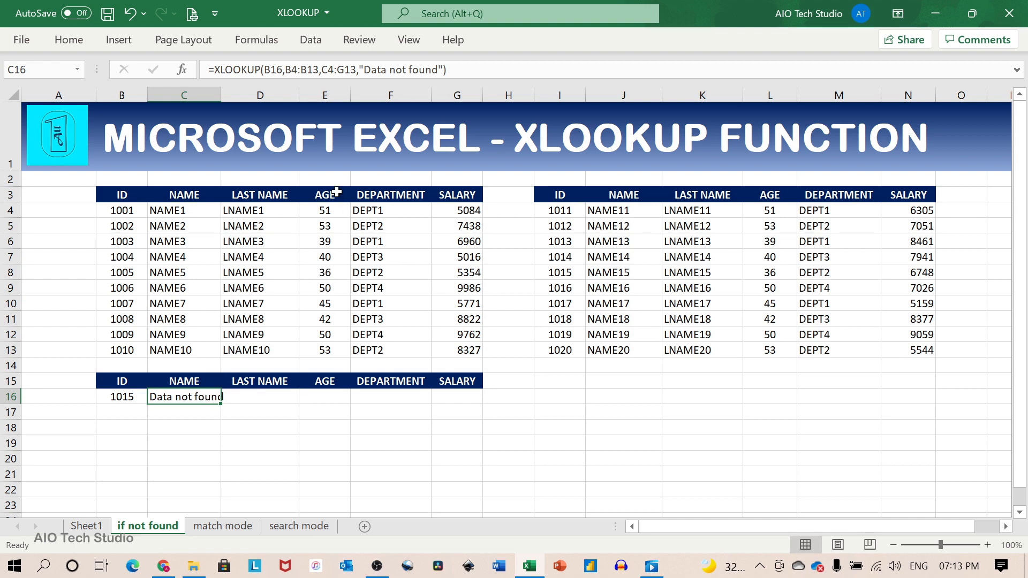
{"action": "left_click_drag", "start_coordinate": [358, 69], "coordinate": [444, 67]}
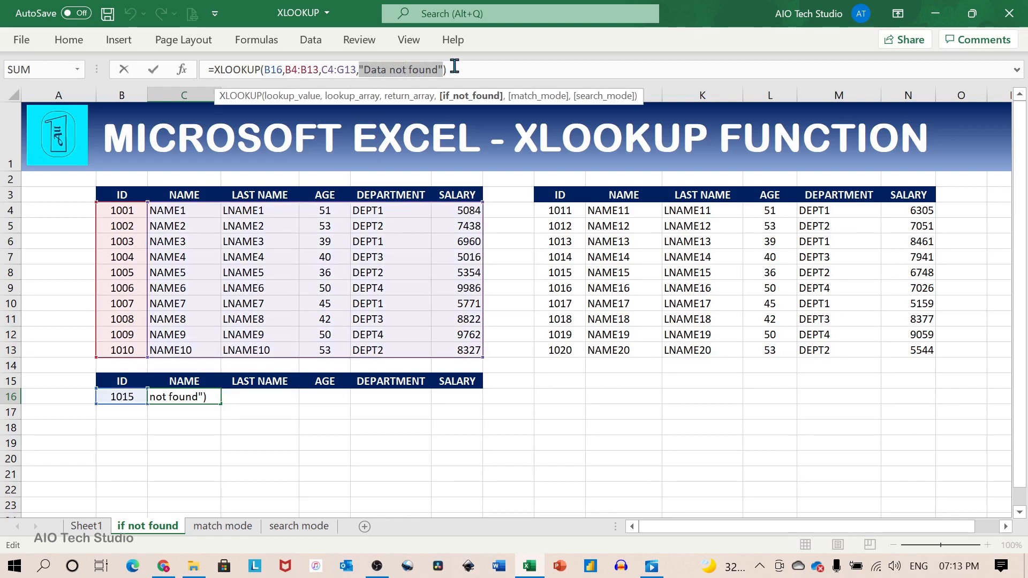
{"action": "type", "text": "xlo"}
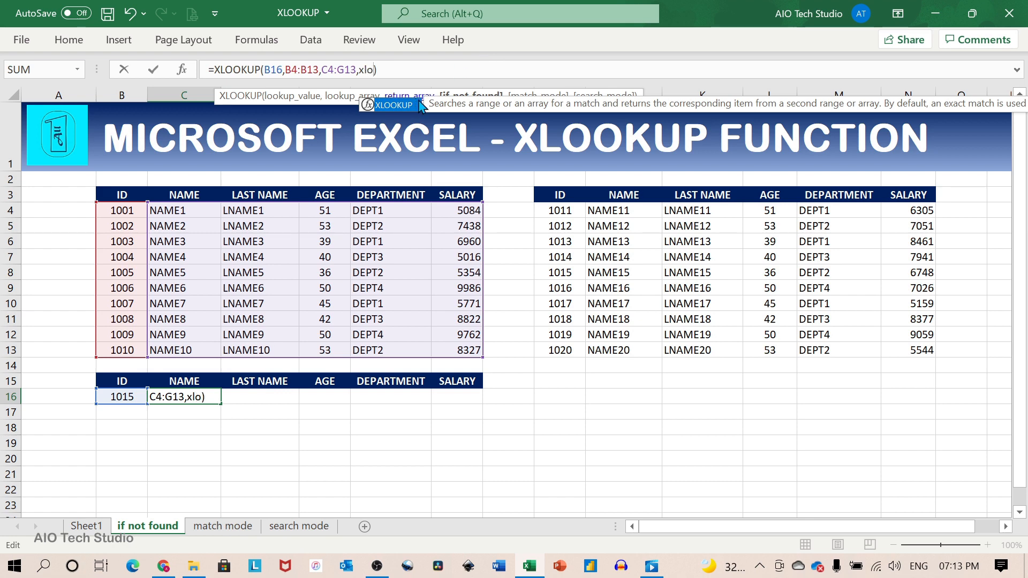
{"action": "double_click", "coordinate": [421, 106]}
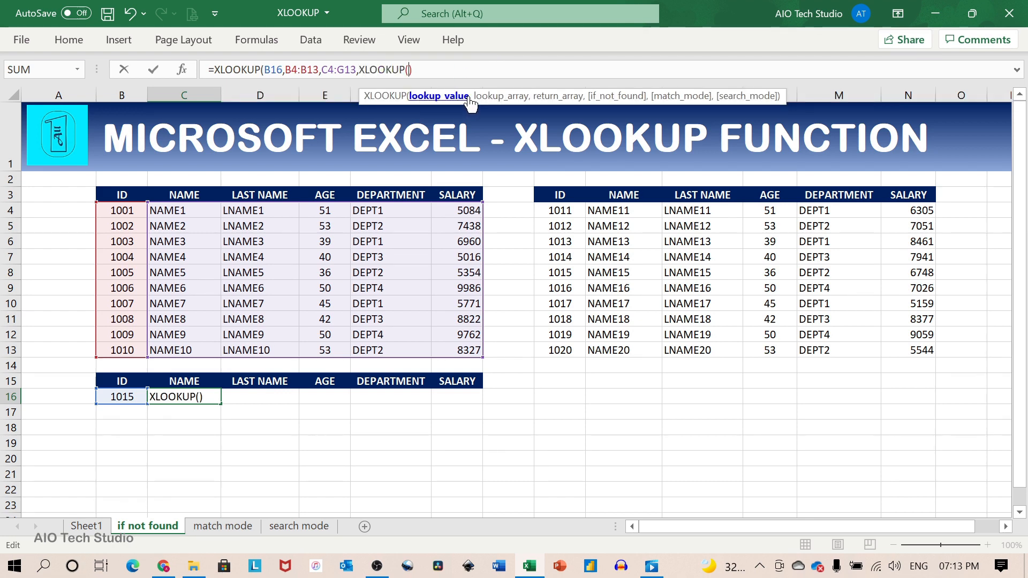
{"action": "left_click", "coordinate": [121, 397]}
{"action": "type", "text": ","}
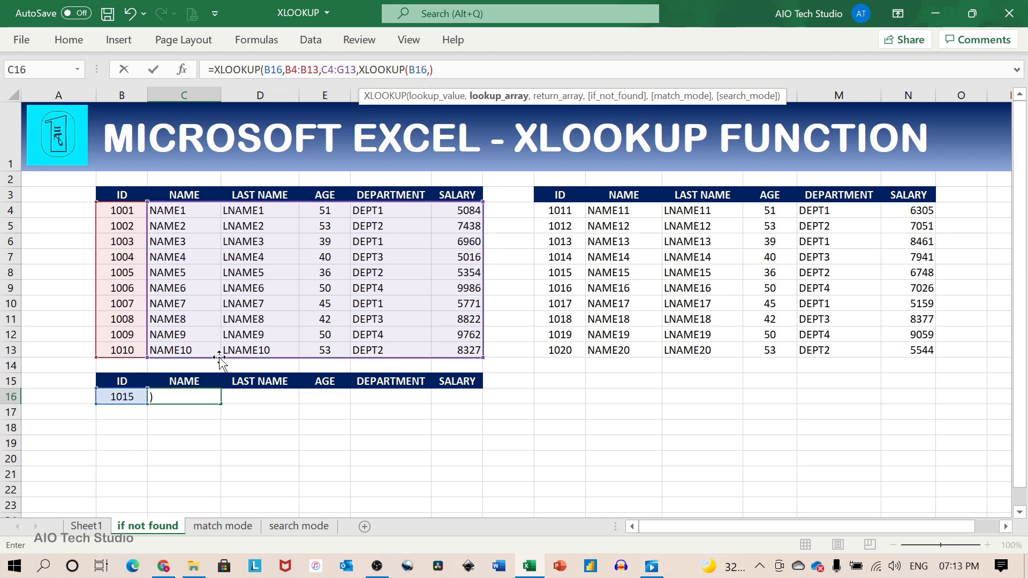
Step: Complete C16's nested XLOOKUP with lookup array I4:I13, return array J4:N13 and the if_not_found text "Data not found"
{"action": "left_click_drag", "start_coordinate": [553, 211], "coordinate": [558, 348]}
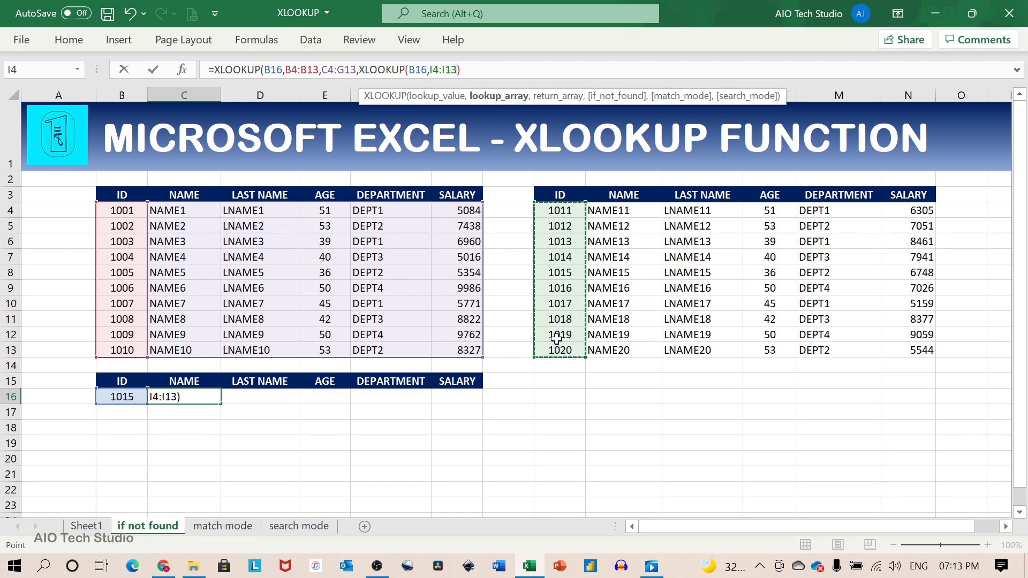
{"action": "type", "text": ","}
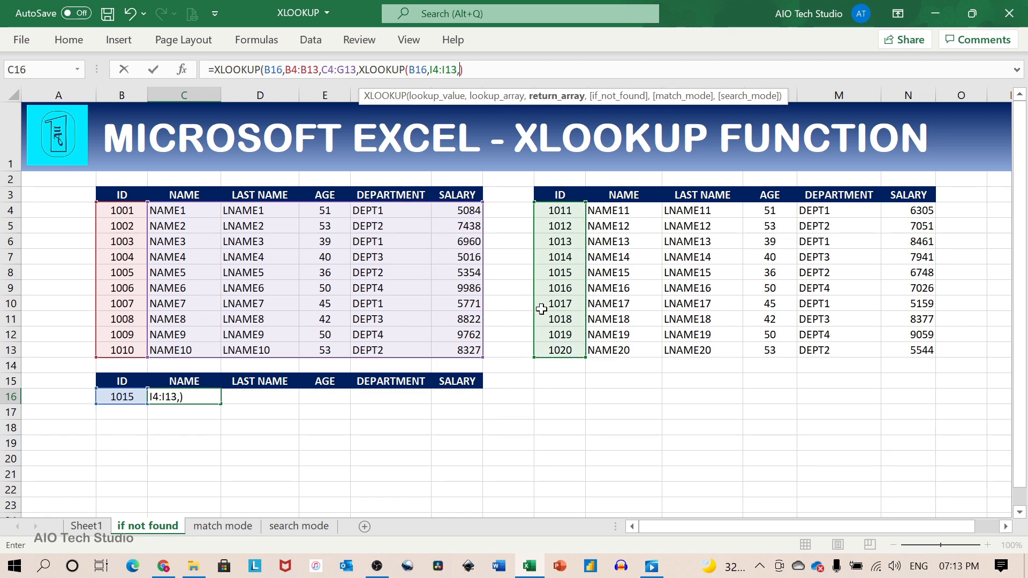
{"action": "left_click_drag", "start_coordinate": [622, 213], "coordinate": [906, 346]}
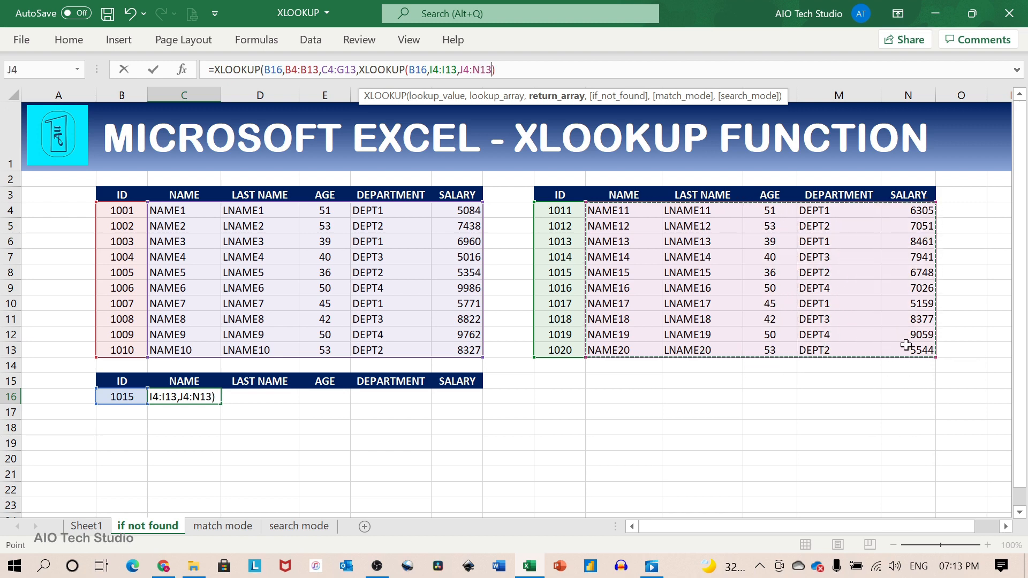
{"action": "type", "text": ","}
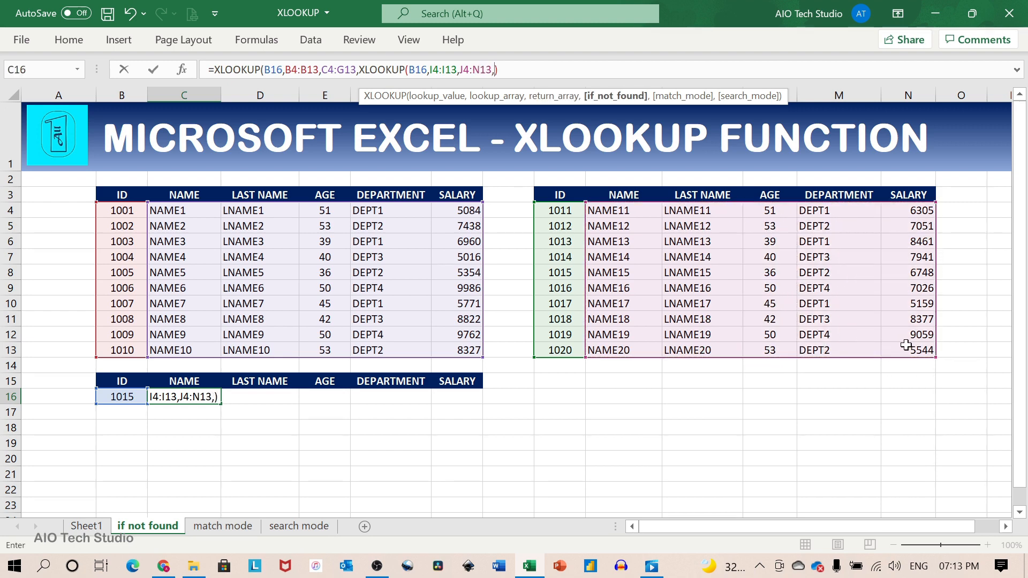
{"action": "type", "text": "\"D"}
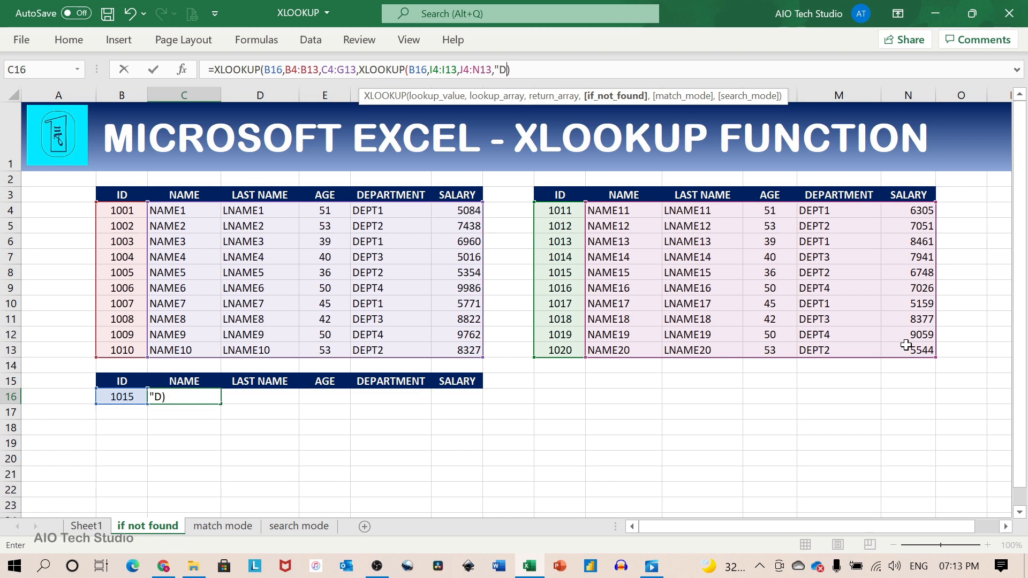
{"action": "type", "text": "ata not found"}
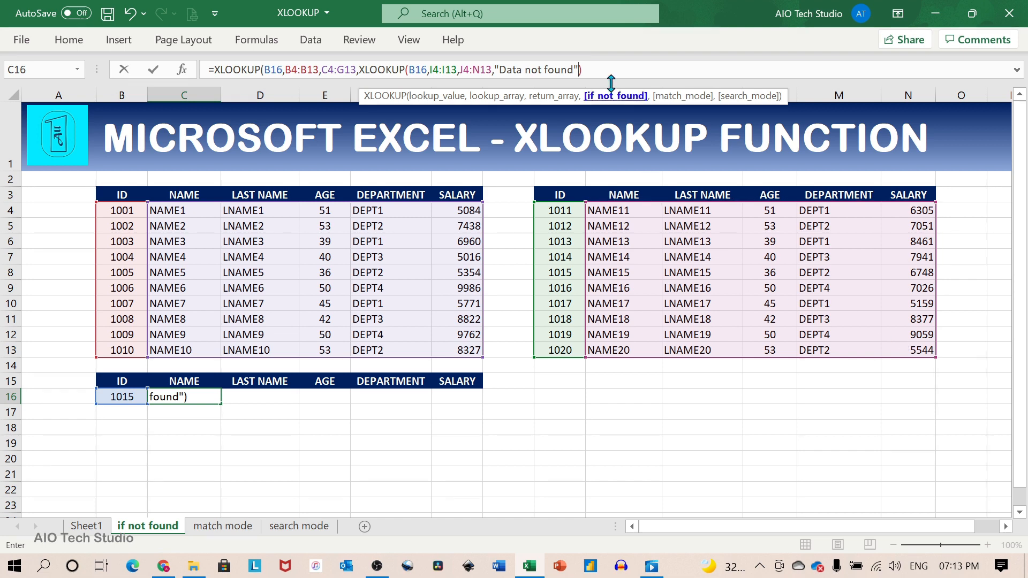
{"action": "left_click", "coordinate": [598, 65]}
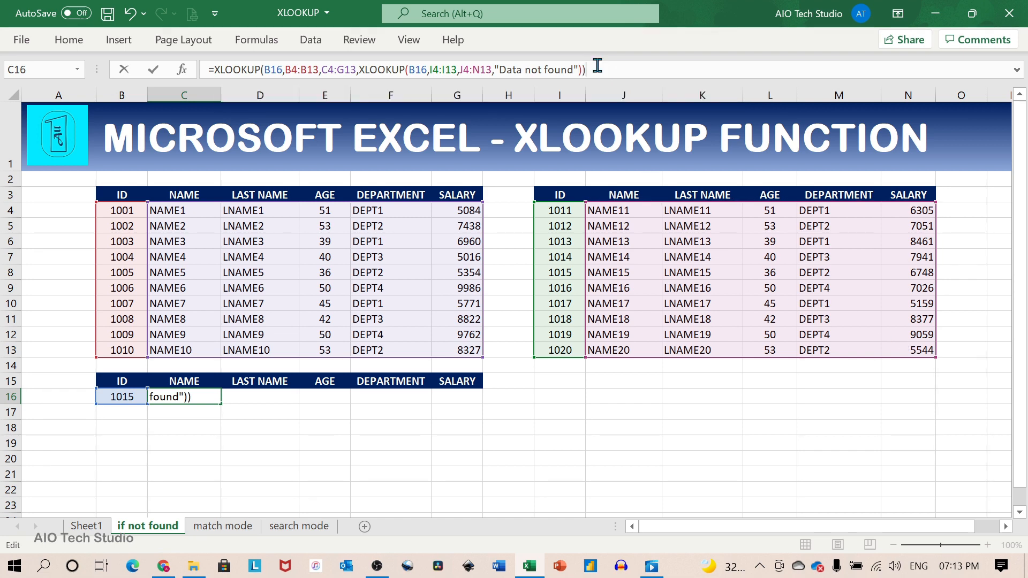
{"action": "key", "text": "Return"}
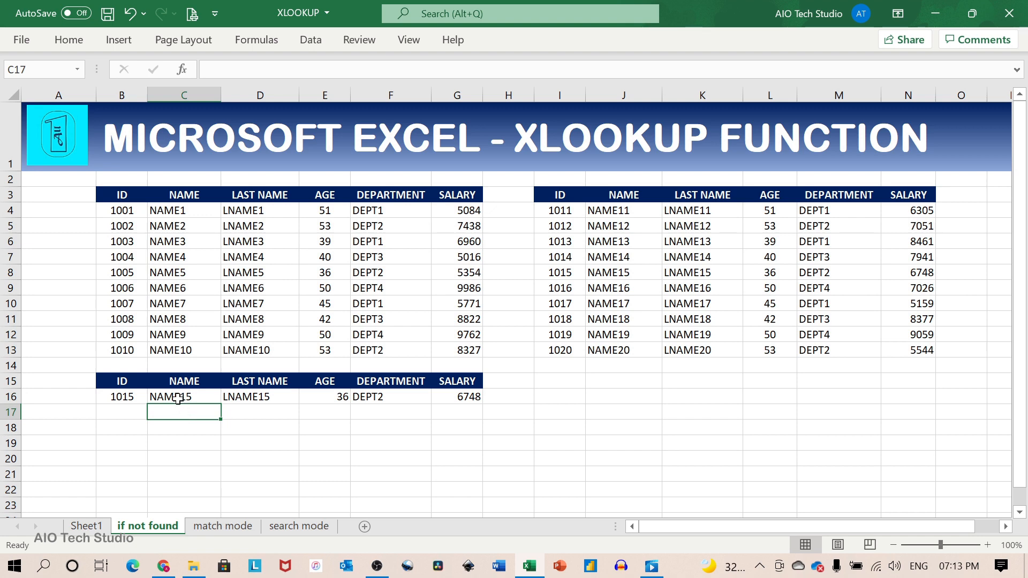
Step: Test the nested lookup by changing the ID in B16 to 1006 and compare it with the first table's matching row
{"action": "left_click", "coordinate": [128, 398]}
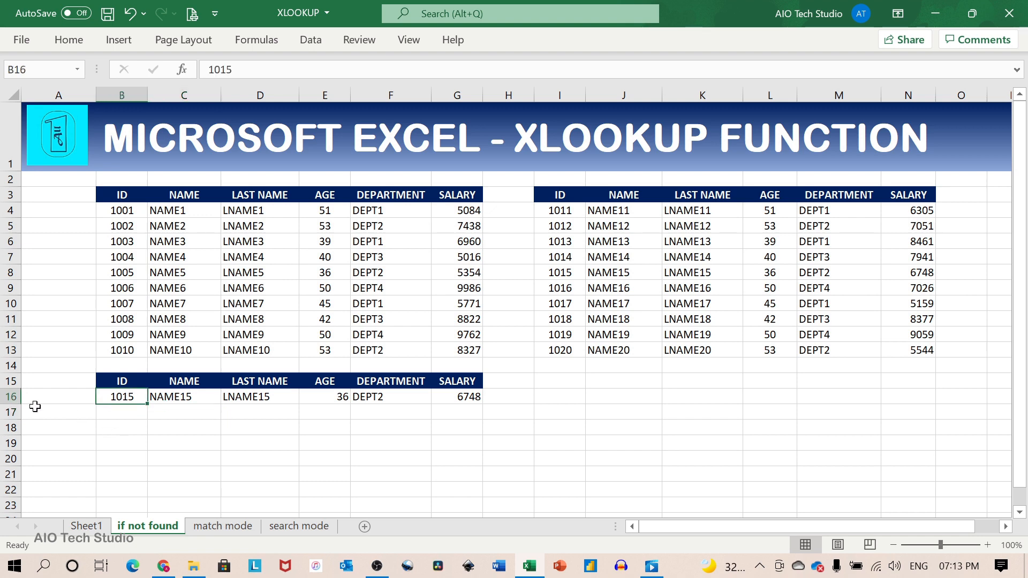
{"action": "type", "text": "1"}
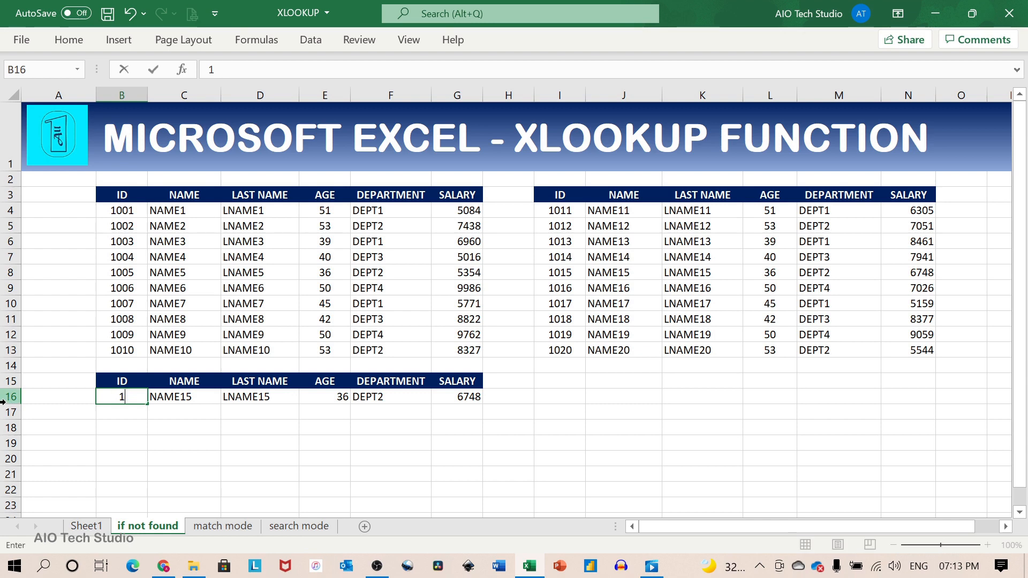
{"action": "type", "text": "006"}
{"action": "key", "text": "Return"}
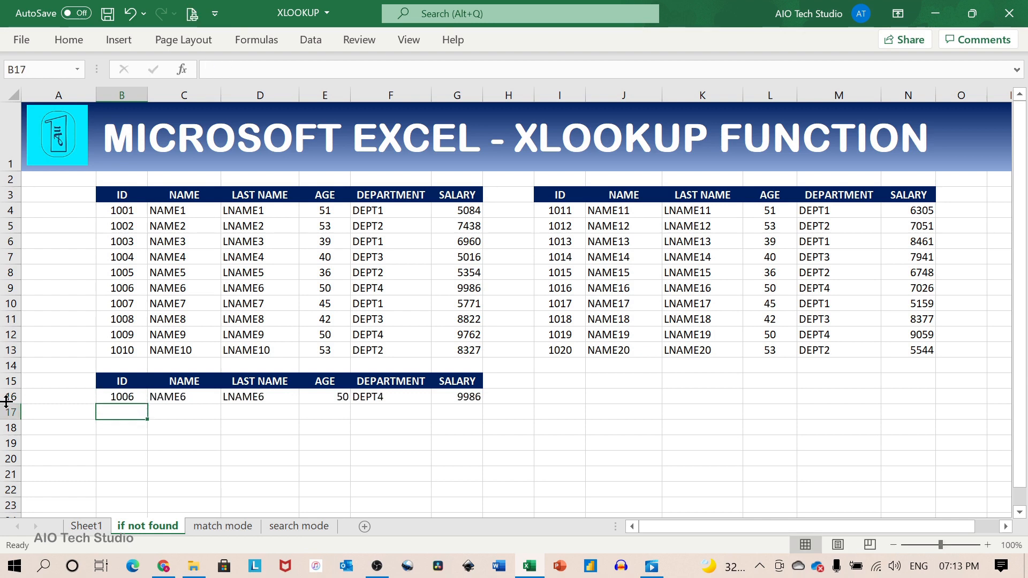
{"action": "left_click_drag", "start_coordinate": [137, 289], "coordinate": [476, 292]}
Step: Set the ID in B16 to 1015 to test a lookup from the second table
{"action": "left_click", "coordinate": [126, 398]}
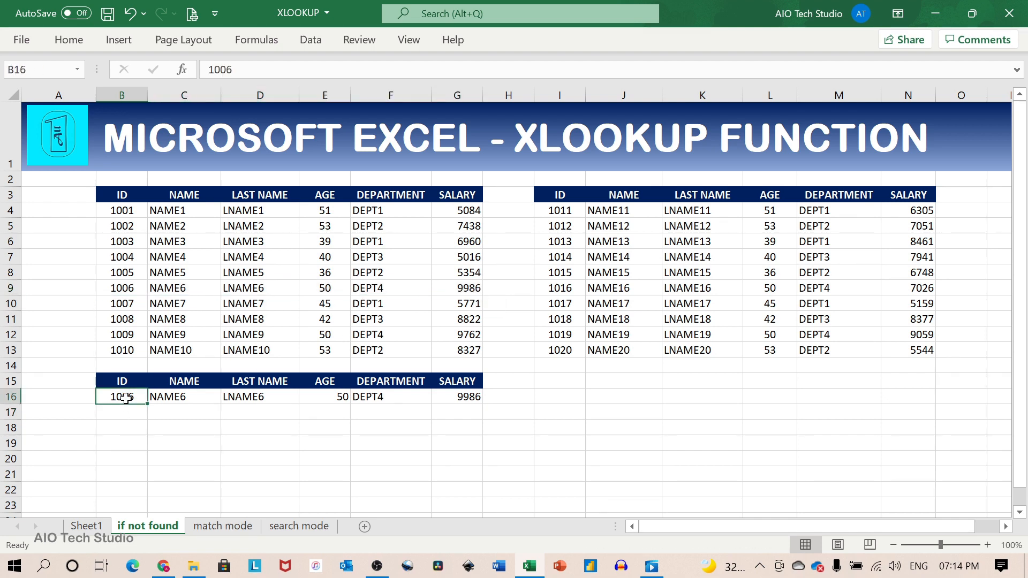
{"action": "type", "text": "1"}
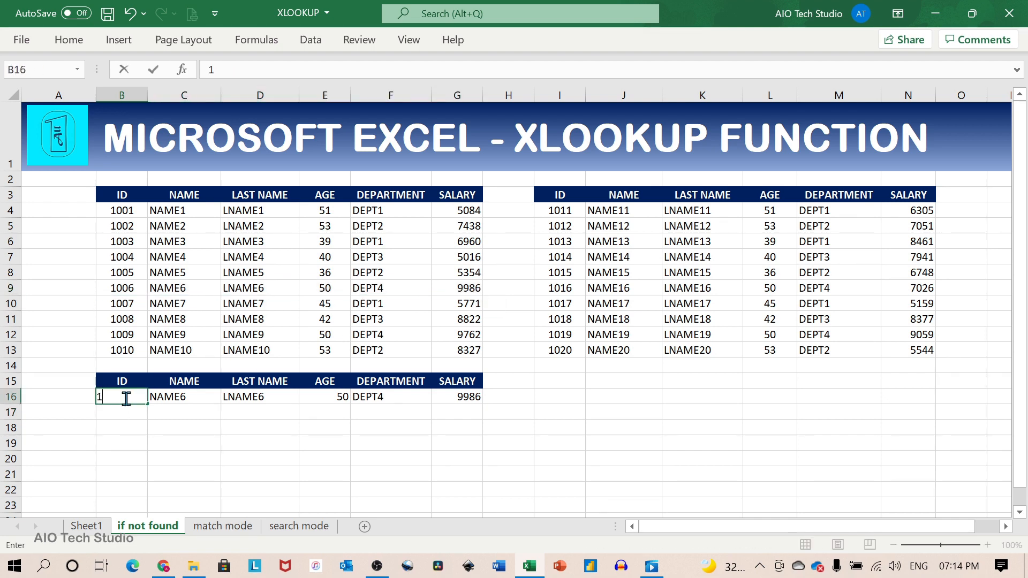
{"action": "type", "text": "015"}
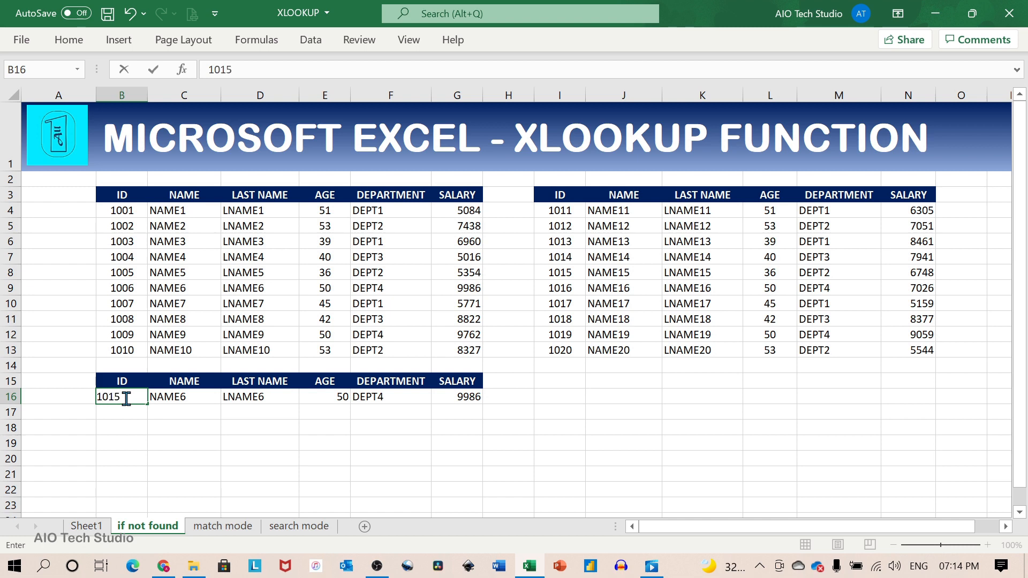
{"action": "key", "text": "Return"}
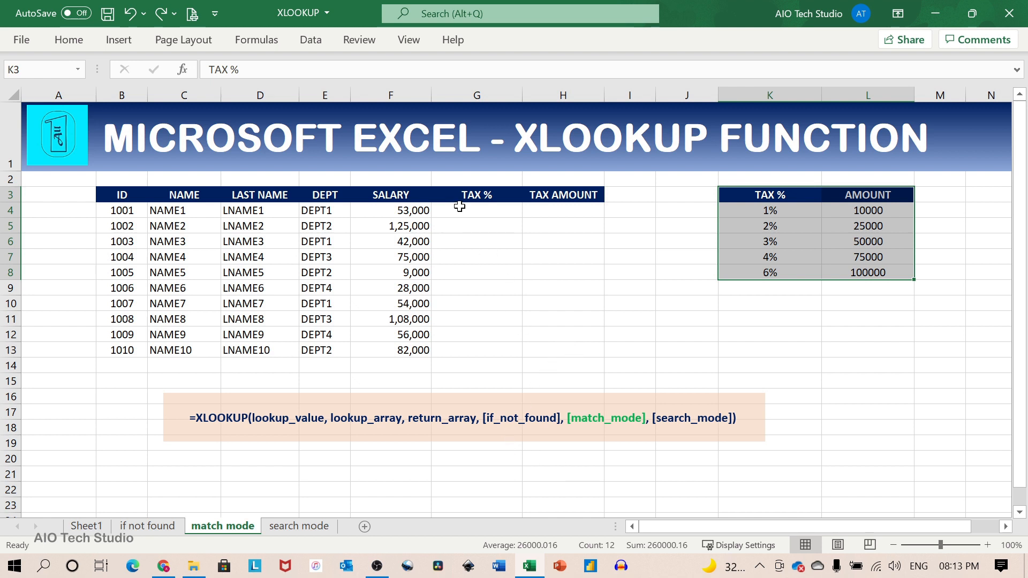
Step: Start an XLOOKUP formula in G4 of the "match mode" sheet with the salaries F4:F13 as the lookup value
{"action": "left_click_drag", "start_coordinate": [459, 207], "coordinate": [464, 343]}
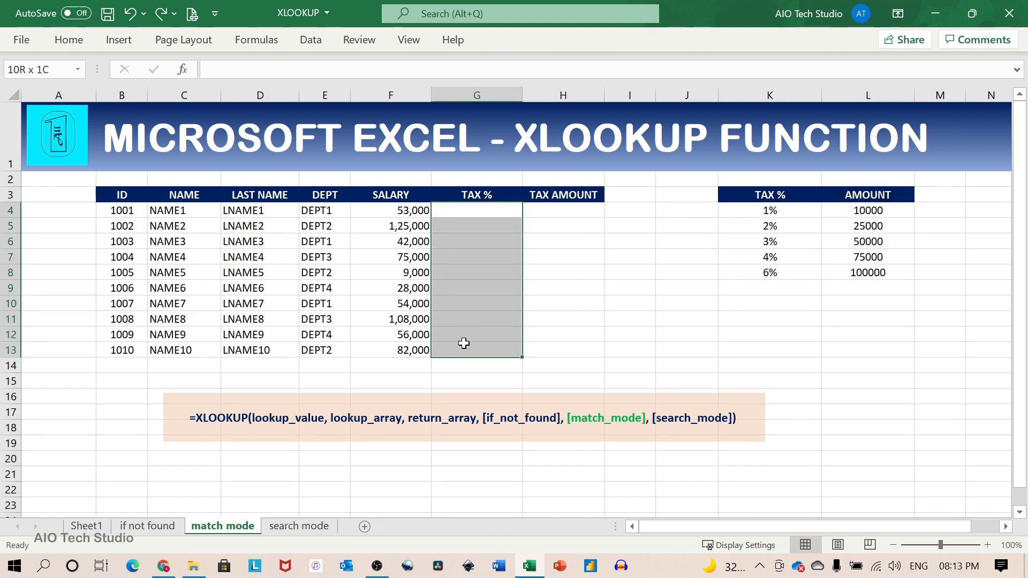
{"action": "left_click_drag", "start_coordinate": [759, 196], "coordinate": [867, 273]}
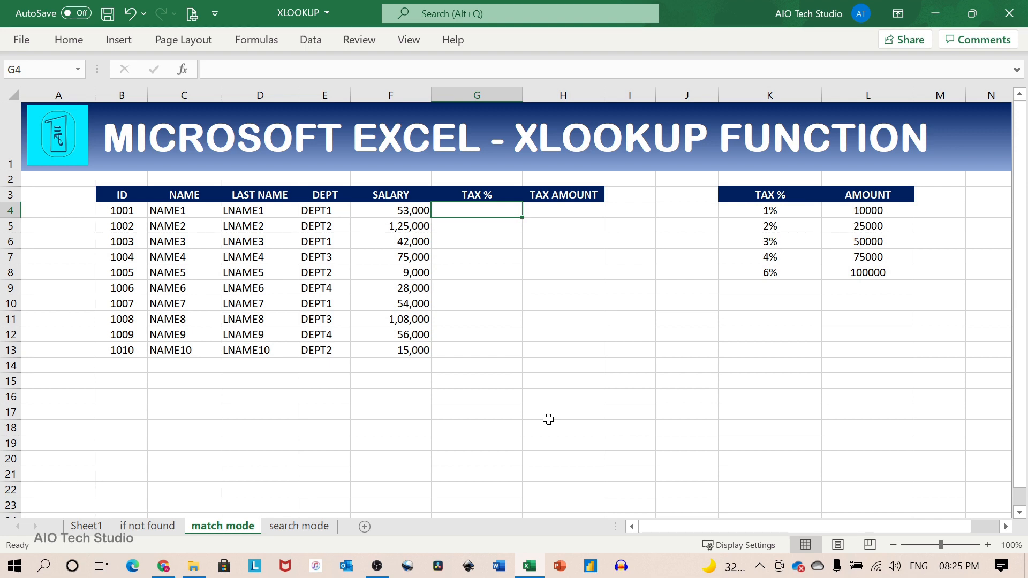
{"action": "type", "text": "=xl"}
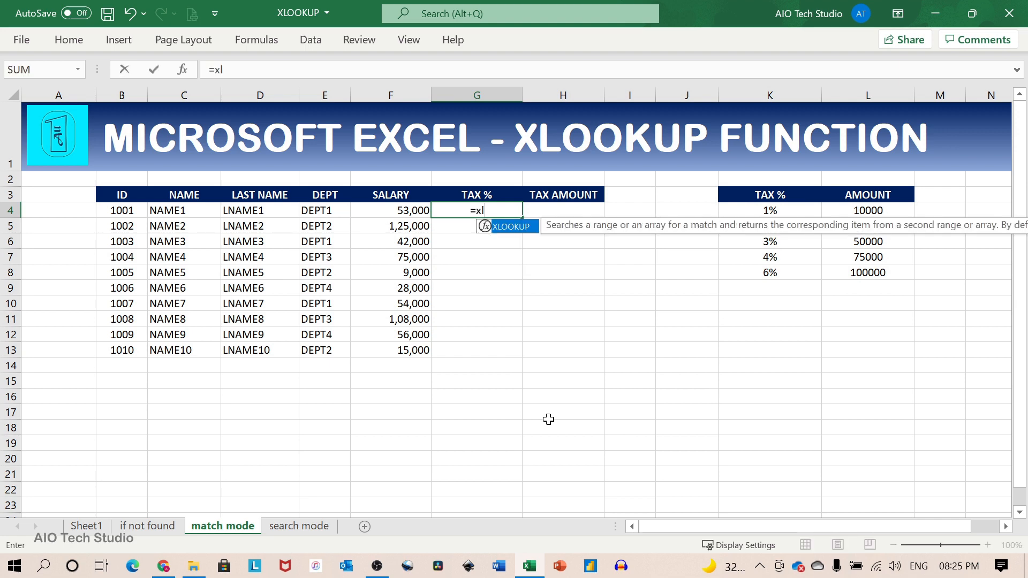
{"action": "key", "text": "Tab"}
{"action": "left_click_drag", "start_coordinate": [578, 229], "coordinate": [525, 398]}
{"action": "left_click_drag", "start_coordinate": [399, 207], "coordinate": [406, 336]}
{"action": "type", "text": ","}
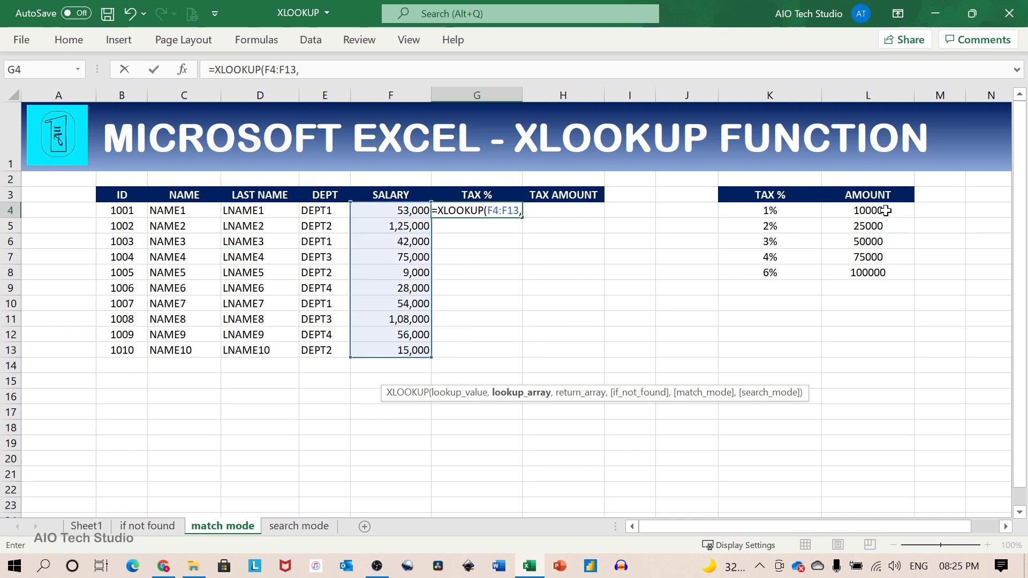
Step: Complete G4's XLOOKUP with lookup array L4:L8, return array K4:K8, if_not_found 0 and match mode -1 (exact match or next smaller item)
{"action": "left_click_drag", "start_coordinate": [886, 210], "coordinate": [891, 266]}
{"action": "type", "text": ","}
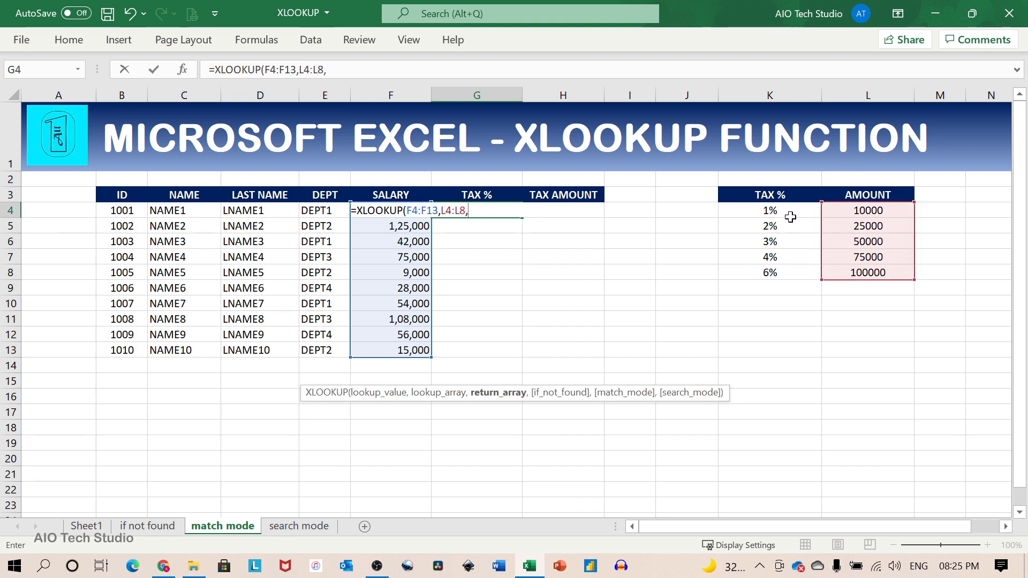
{"action": "left_click_drag", "start_coordinate": [791, 213], "coordinate": [791, 269]}
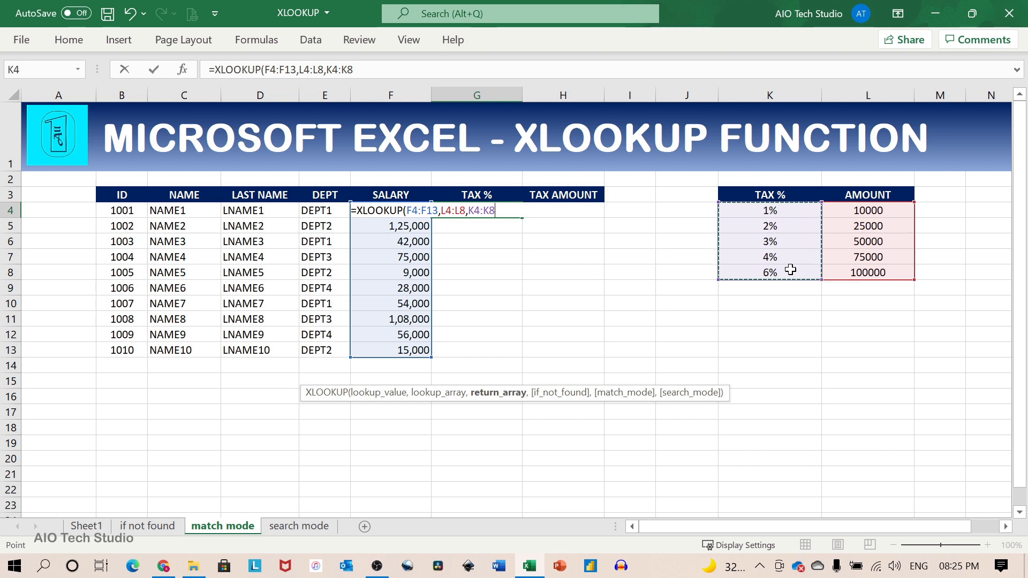
{"action": "type", "text": ","}
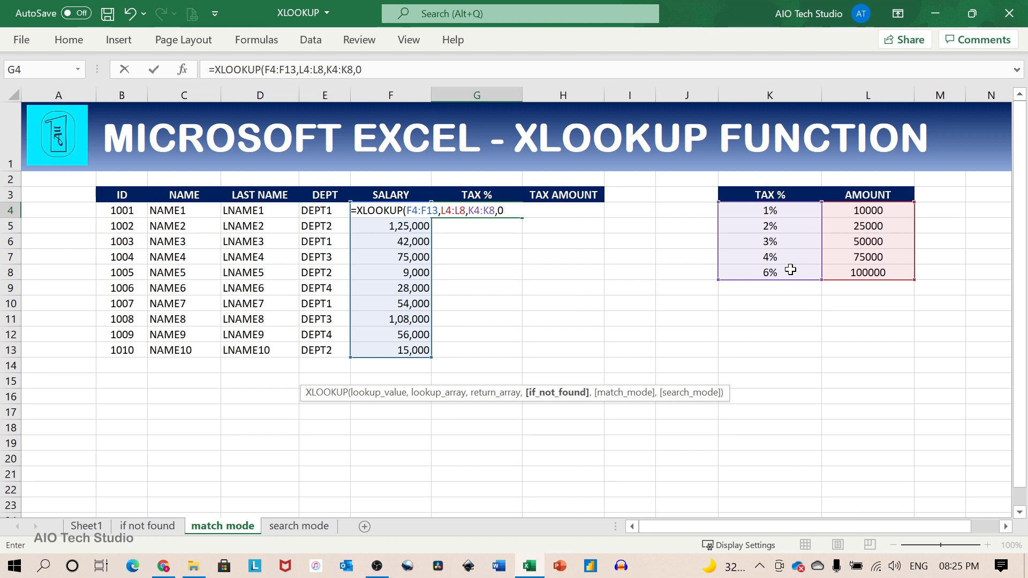
{"action": "type", "text": "0,"}
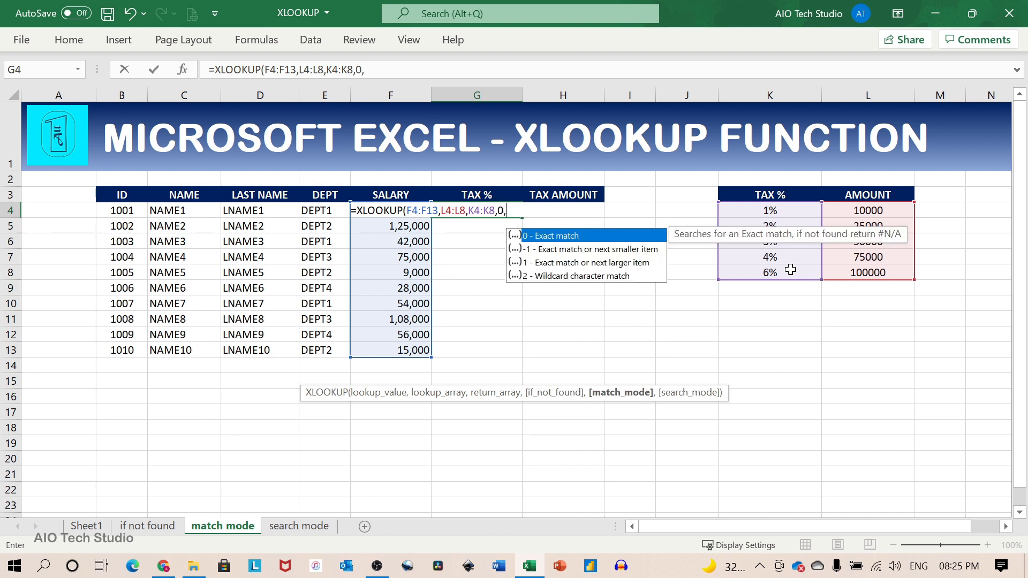
{"action": "left_click", "coordinate": [560, 252]}
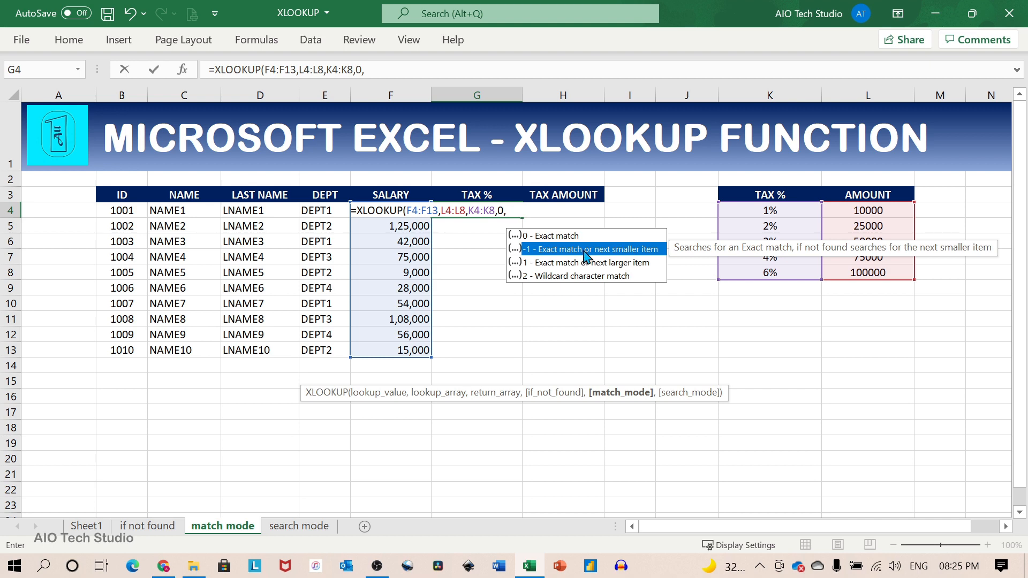
{"action": "double_click", "coordinate": [583, 250]}
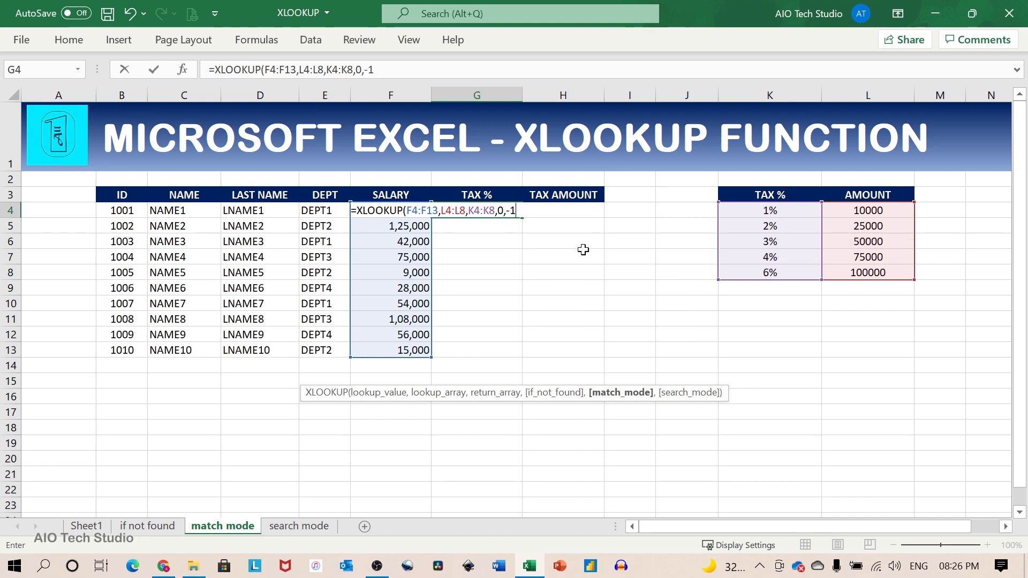
{"action": "type", "text": ")"}
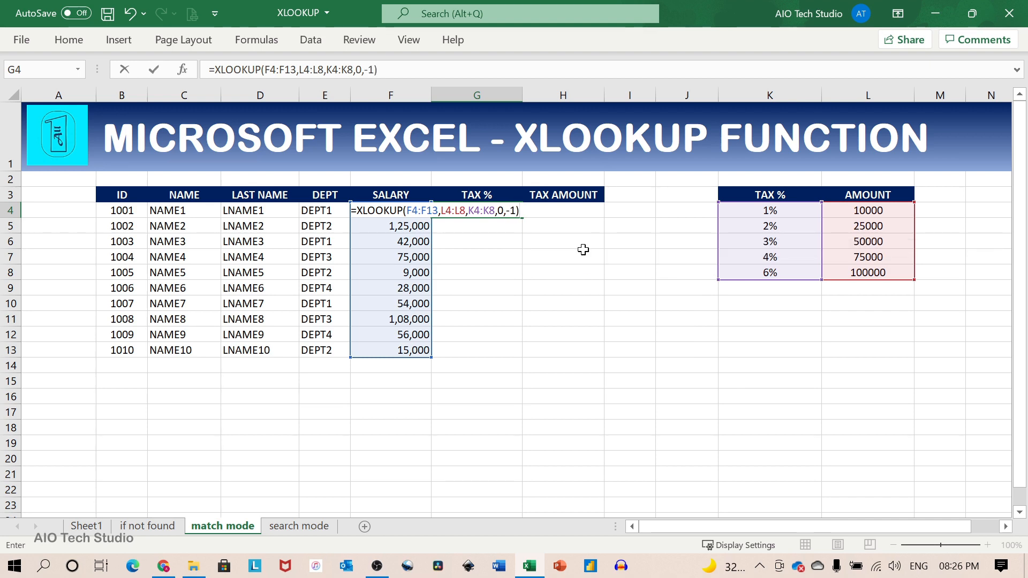
{"action": "key", "text": "Return"}
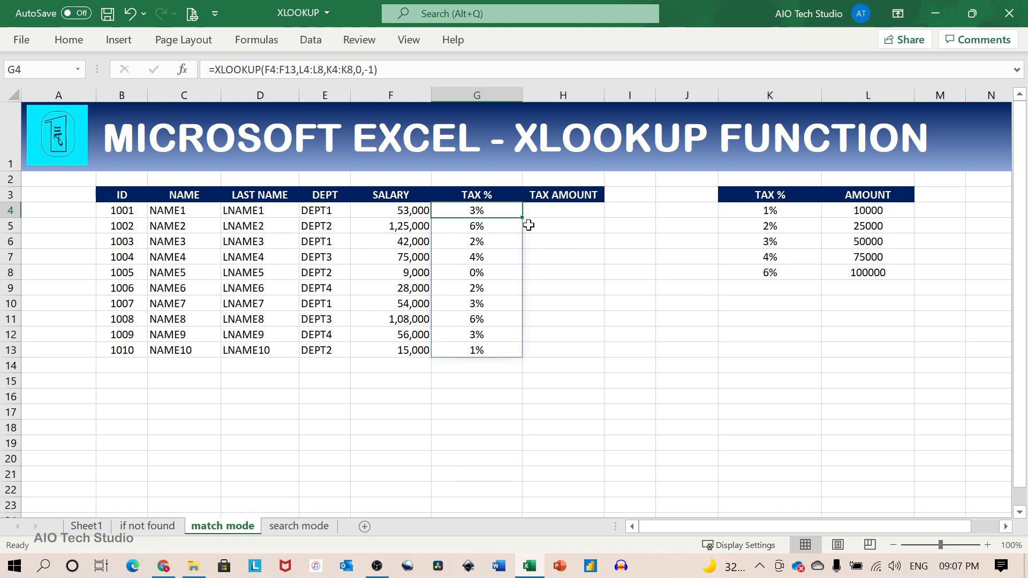
Step: Calculate the tax amounts in H4 by multiplying the salaries F4:F13 by the spilled tax rates G4#
{"action": "left_click", "coordinate": [546, 212]}
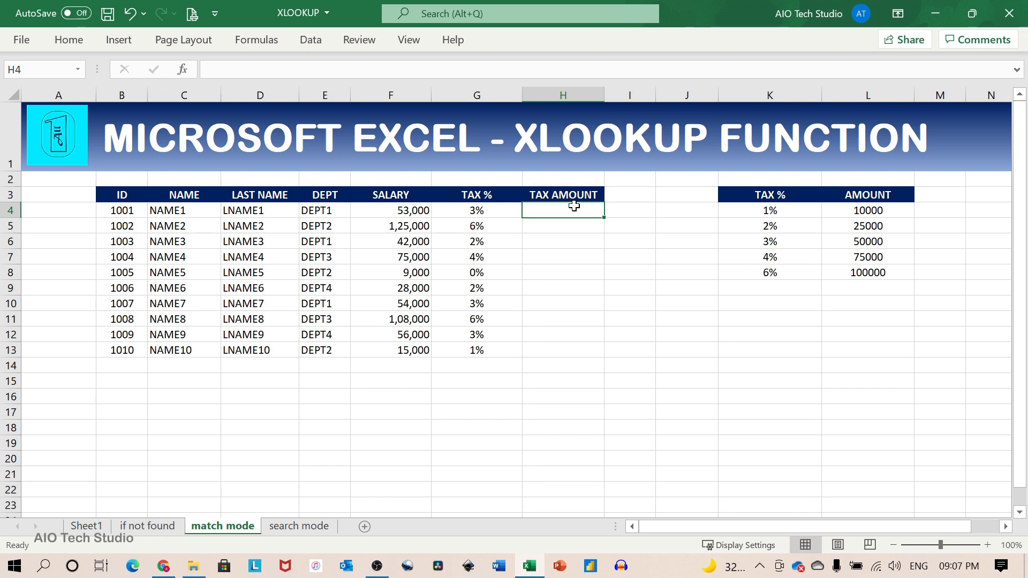
{"action": "type", "text": "="}
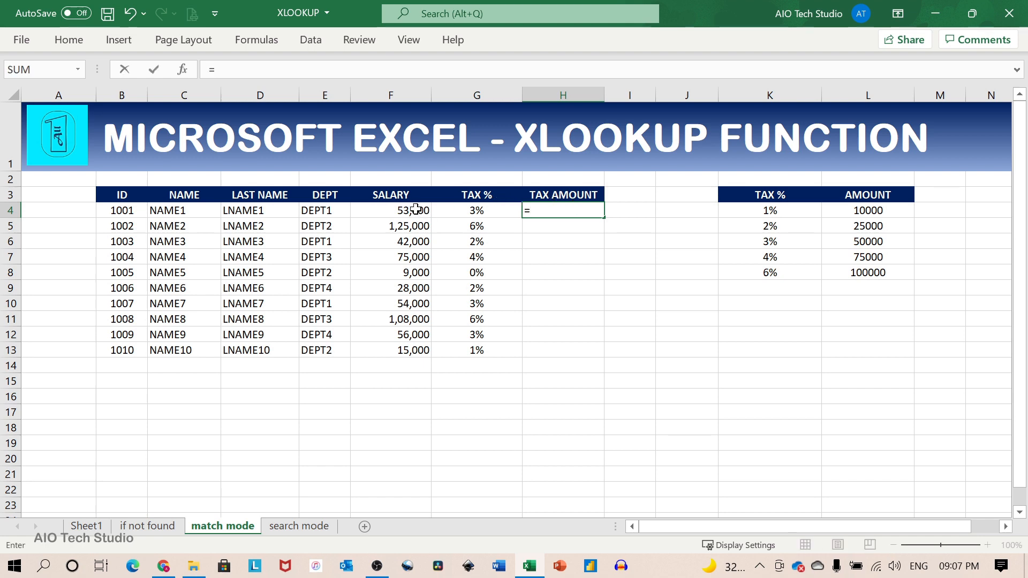
{"action": "left_click_drag", "start_coordinate": [418, 211], "coordinate": [423, 348]}
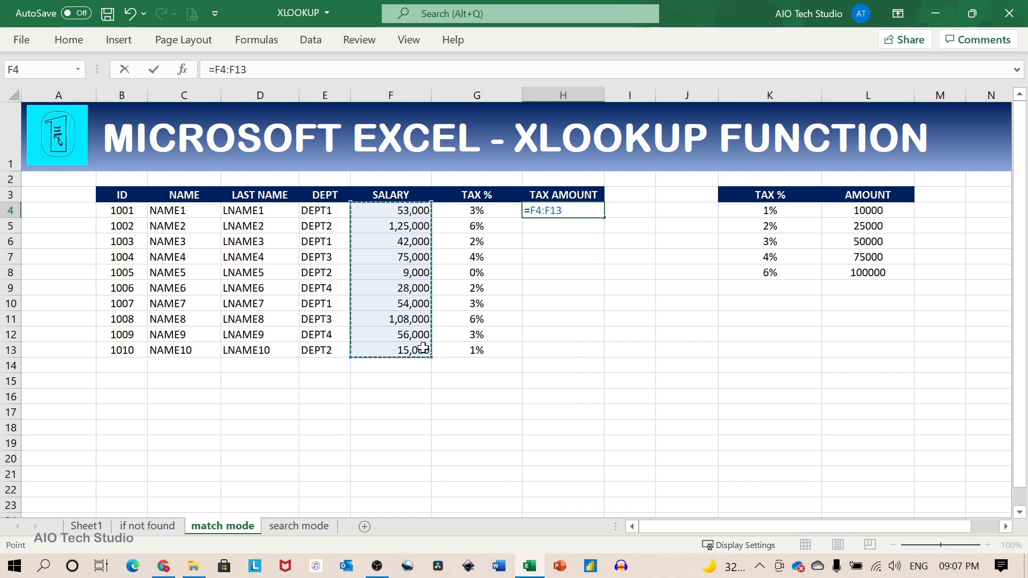
{"action": "type", "text": "*"}
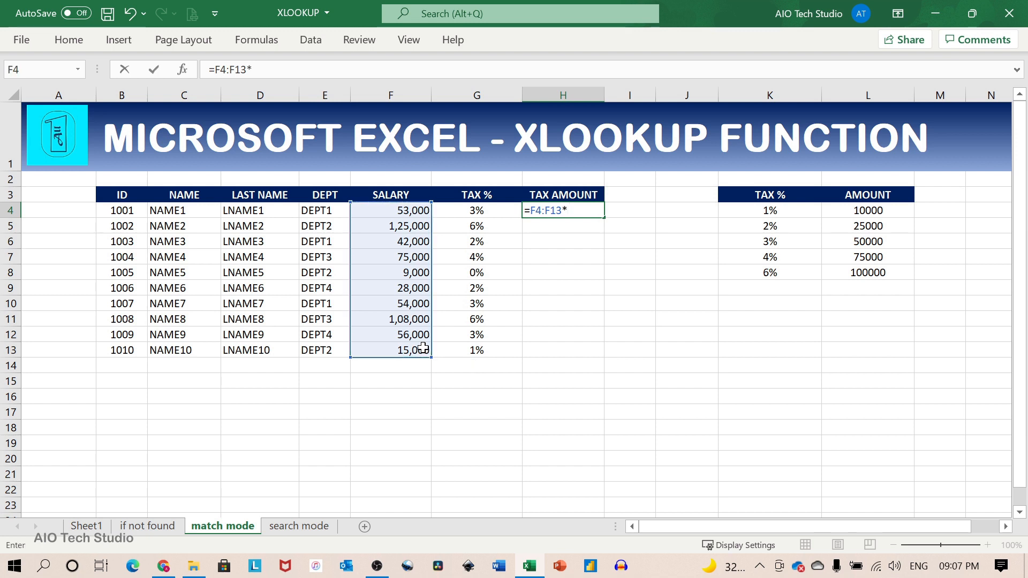
{"action": "left_click", "coordinate": [475, 212]}
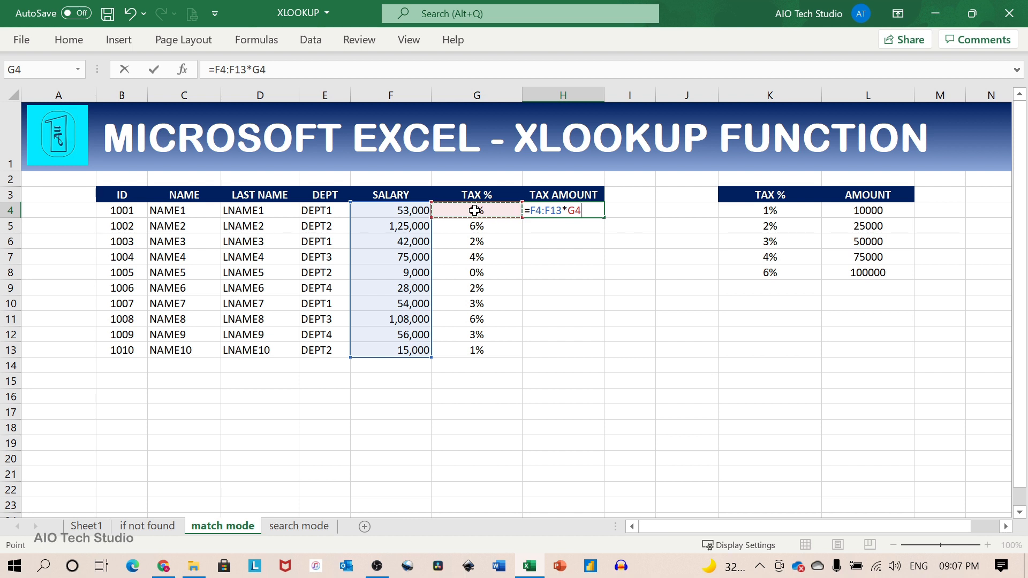
{"action": "type", "text": "#"}
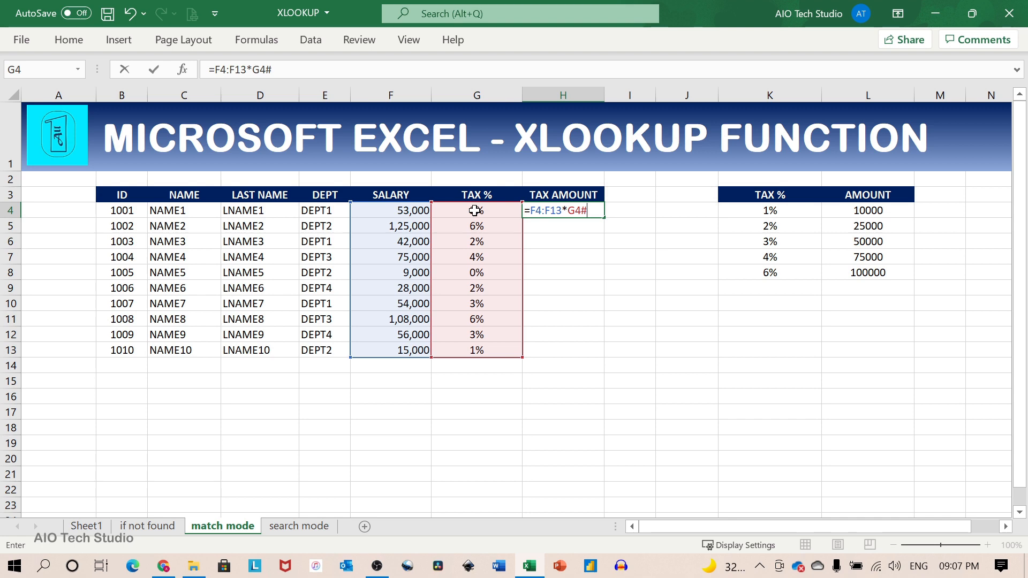
{"action": "key", "text": "Return"}
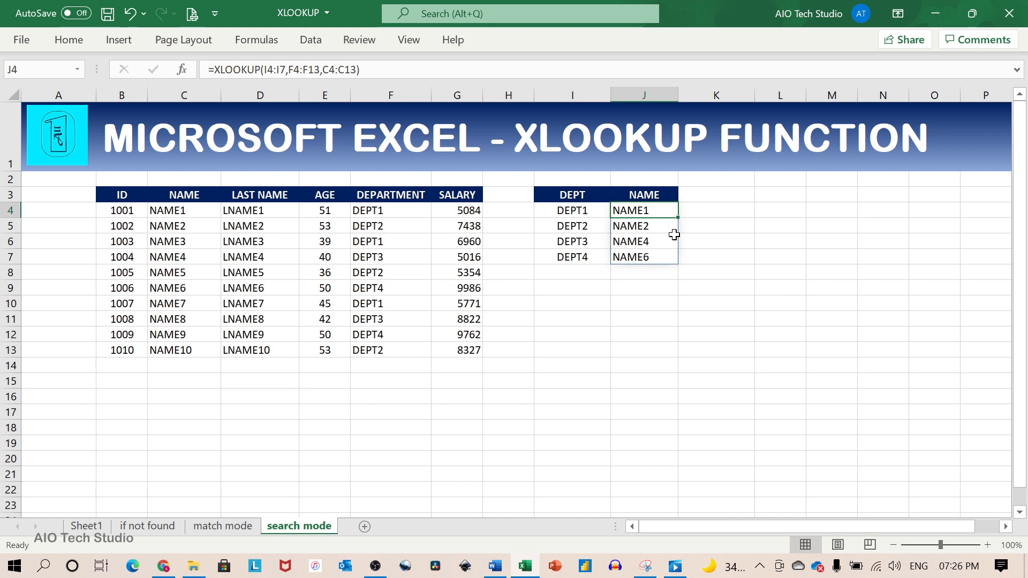
Step: Edit J4's XLOOKUP on the "search mode" sheet to use search mode -1 (last-to-first), leaving if_not_found and match mode empty
{"action": "left_click", "coordinate": [384, 64]}
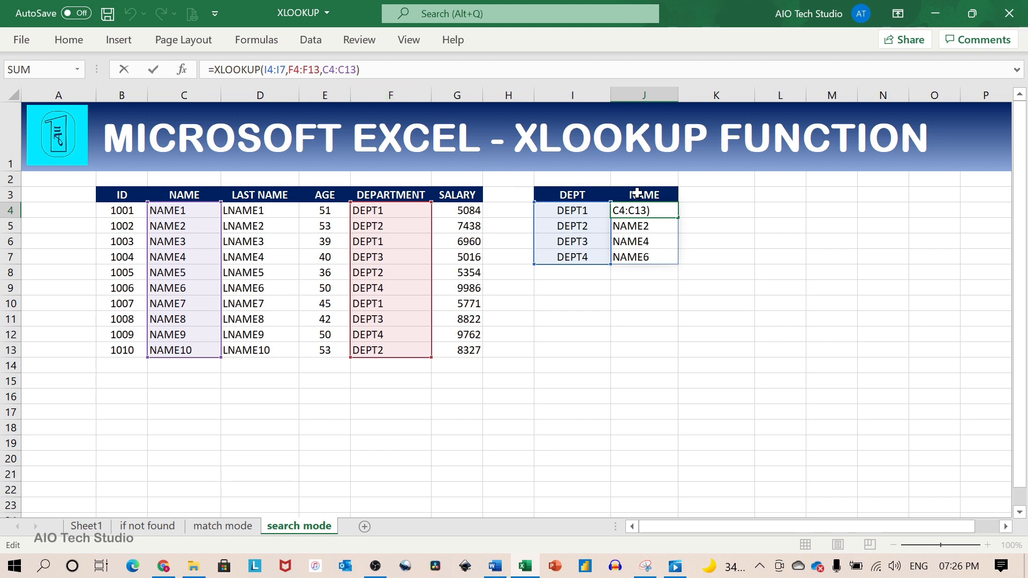
{"action": "left_click", "coordinate": [358, 72]}
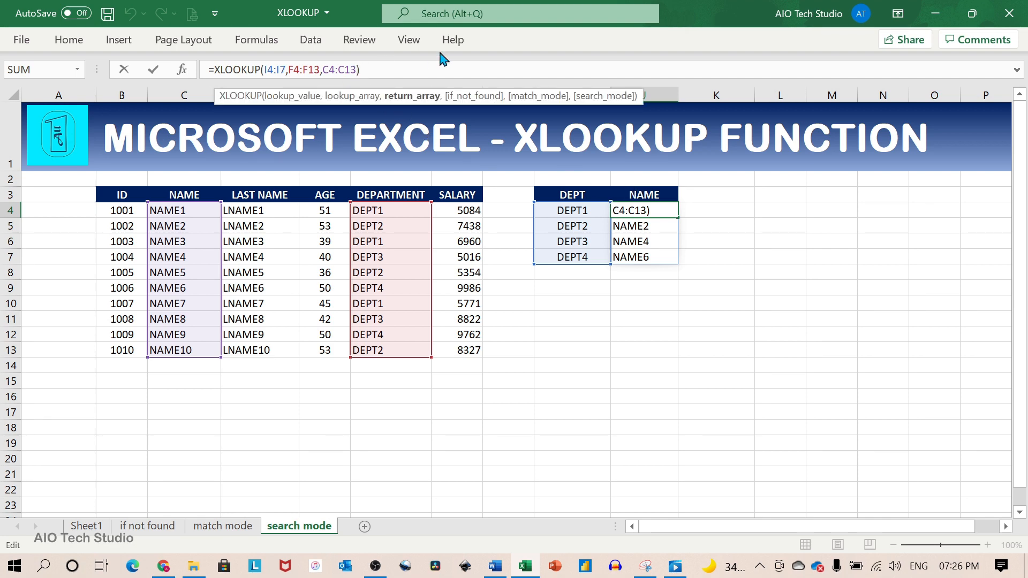
{"action": "type", "text": ",,,-"}
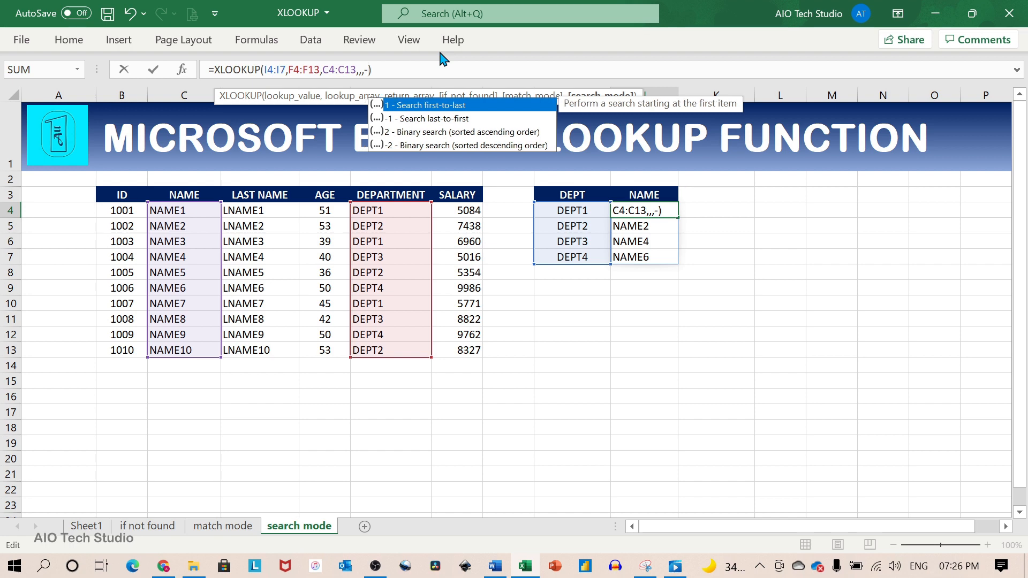
{"action": "type", "text": "1"}
{"action": "left_click", "coordinate": [426, 71]}
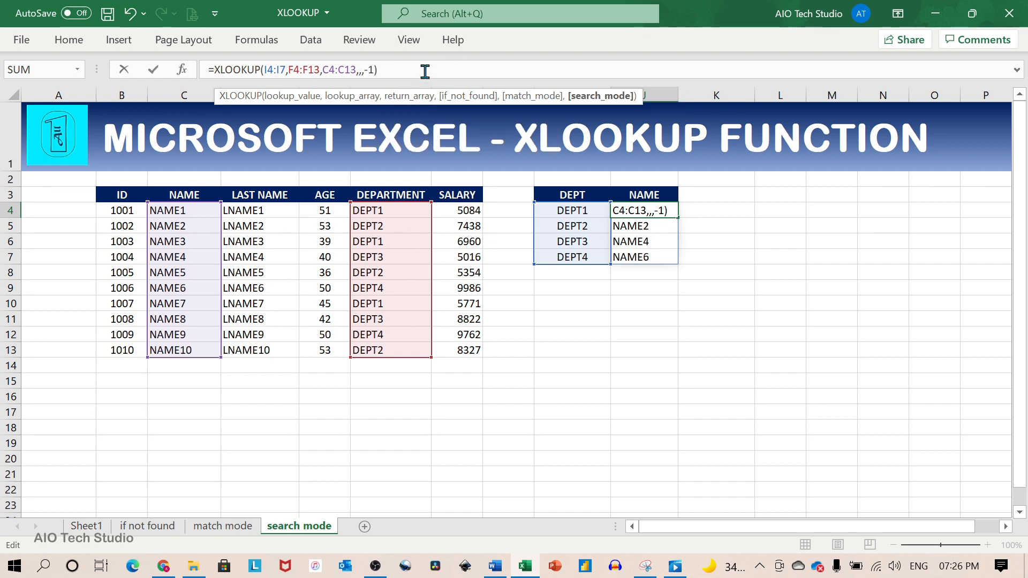
{"action": "key", "text": "Return"}
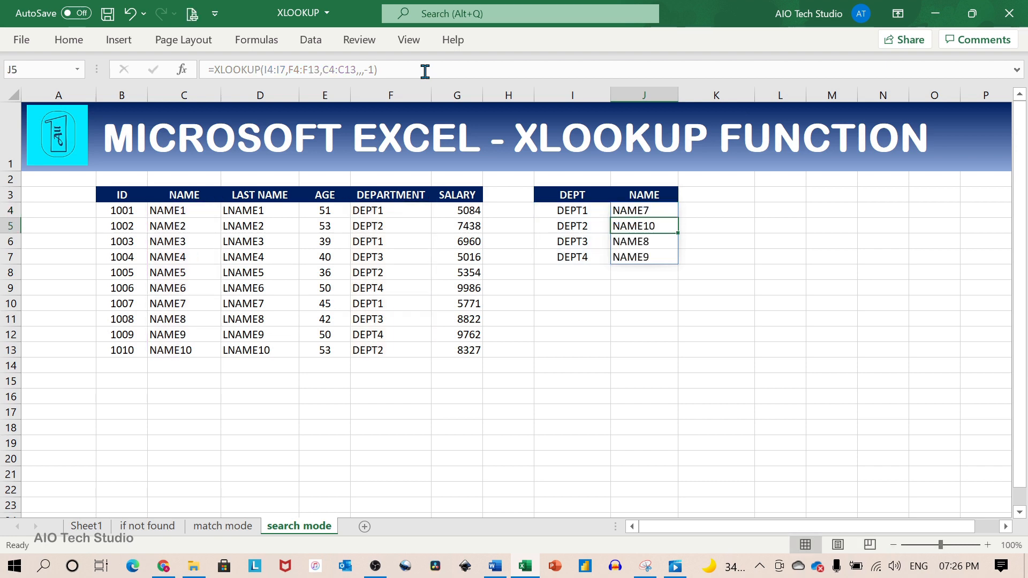